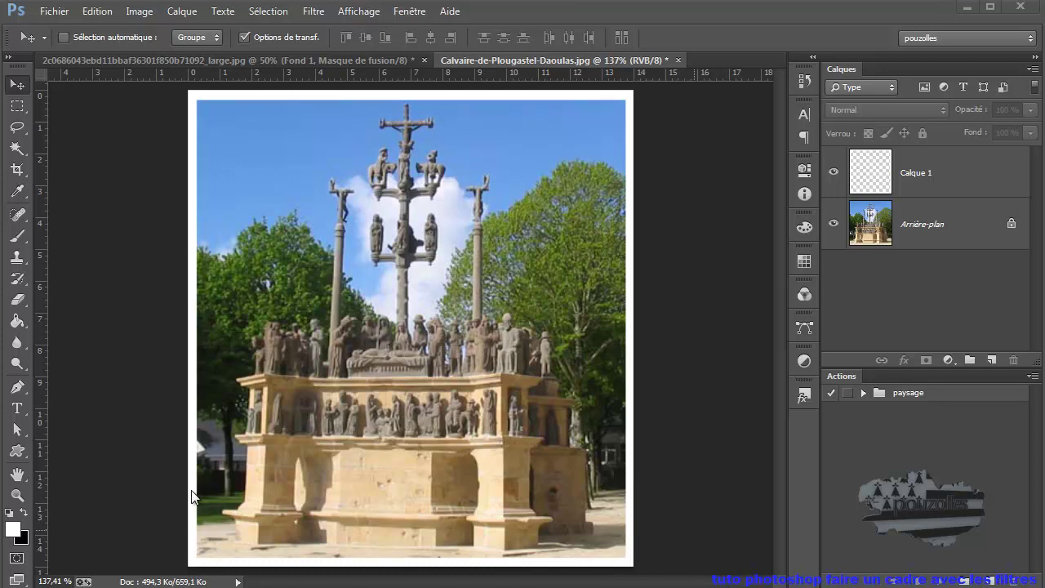
Step: Glance at the framed river landscape example, return to the Calvaire photo, and select Calque 1
{"action": "left_click", "coordinate": [222, 58]}
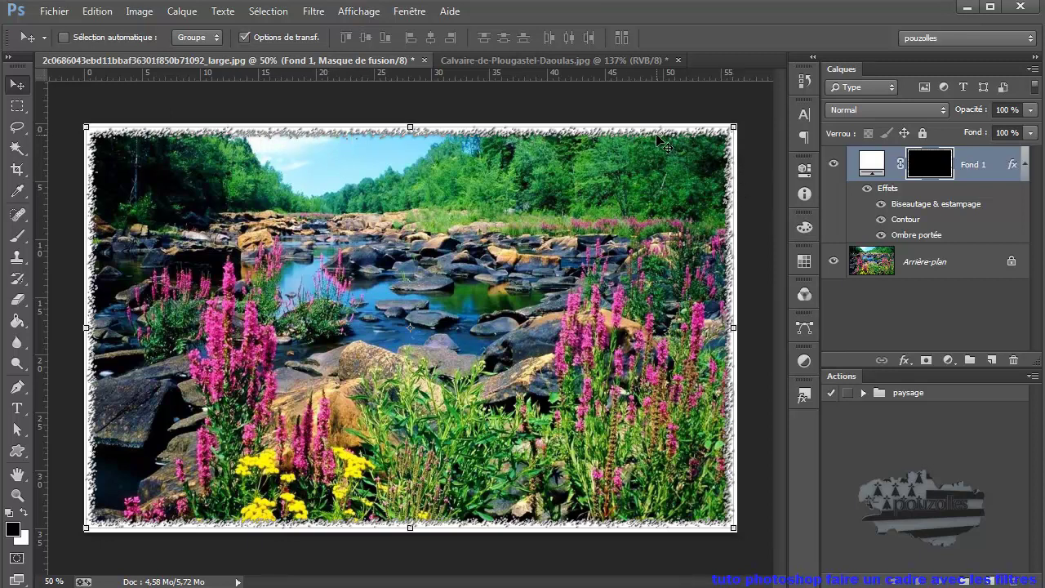
{"action": "left_click", "coordinate": [512, 61]}
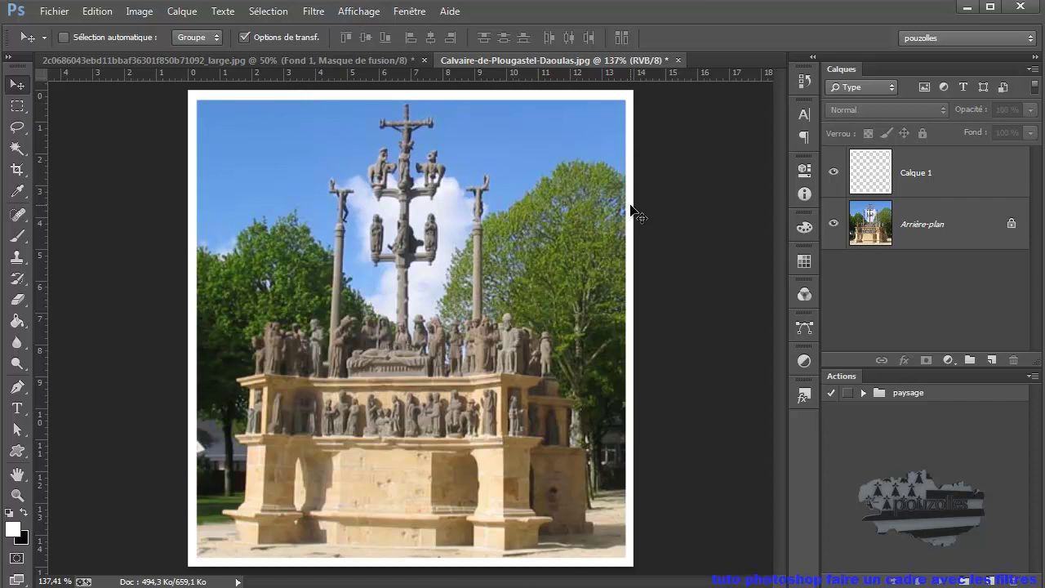
{"action": "left_click", "coordinate": [915, 182]}
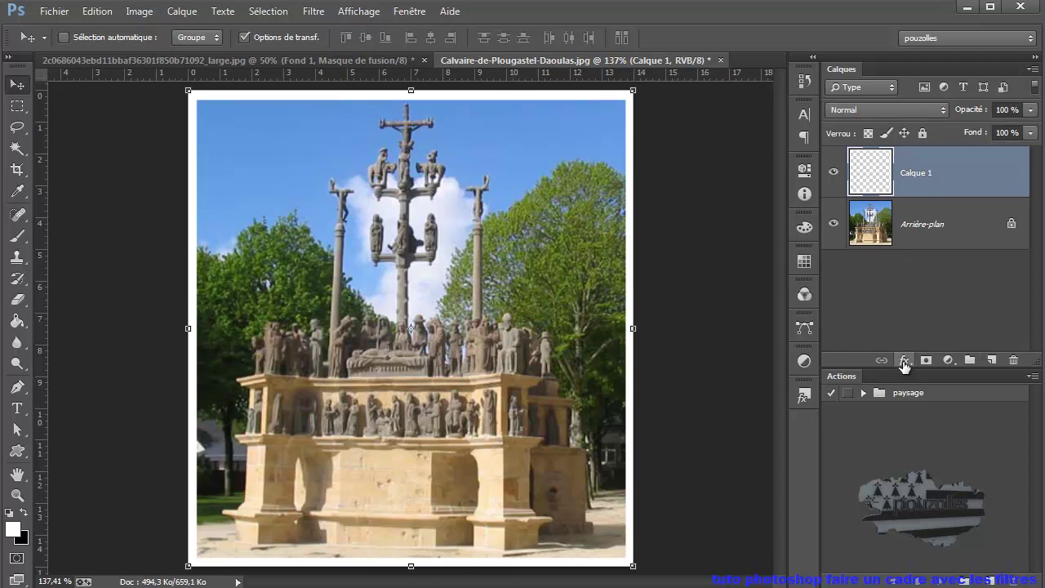
Step: Give Calque 1 Biseautage & estampage plus a pattern overlay at 45% scale, 56% opacity
{"action": "left_click", "coordinate": [904, 364]}
{"action": "left_click", "coordinate": [898, 376]}
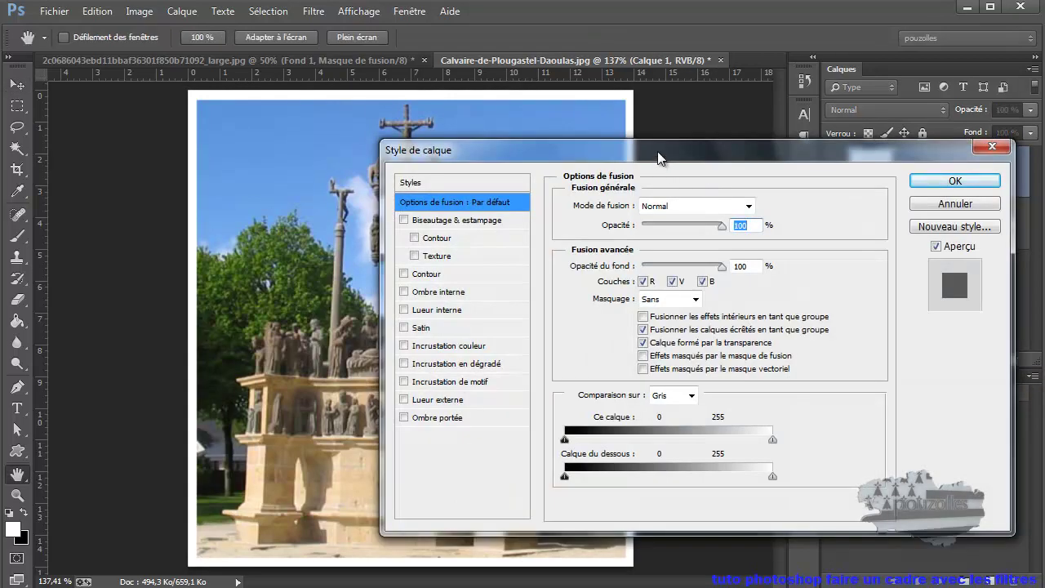
{"action": "left_click_drag", "start_coordinate": [657, 151], "coordinate": [764, 138]}
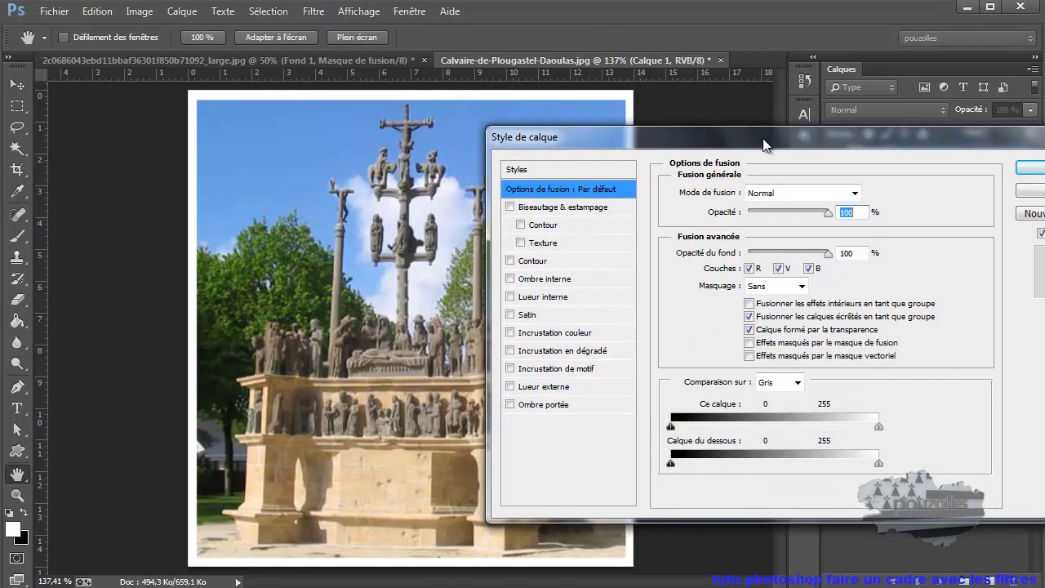
{"action": "left_click", "coordinate": [511, 208]}
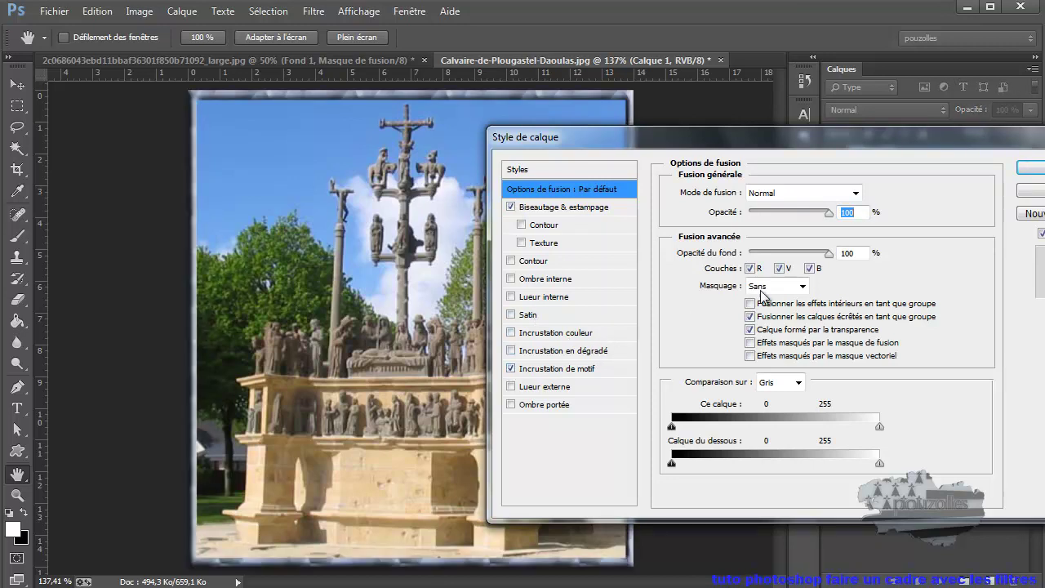
{"action": "left_click", "coordinate": [543, 372]}
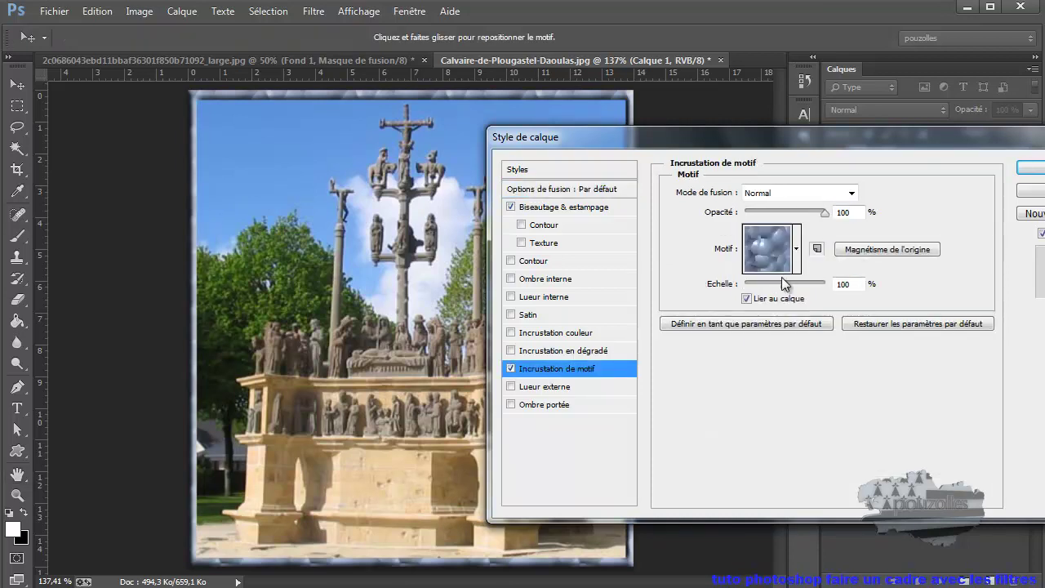
{"action": "left_click_drag", "start_coordinate": [786, 287], "coordinate": [764, 288]}
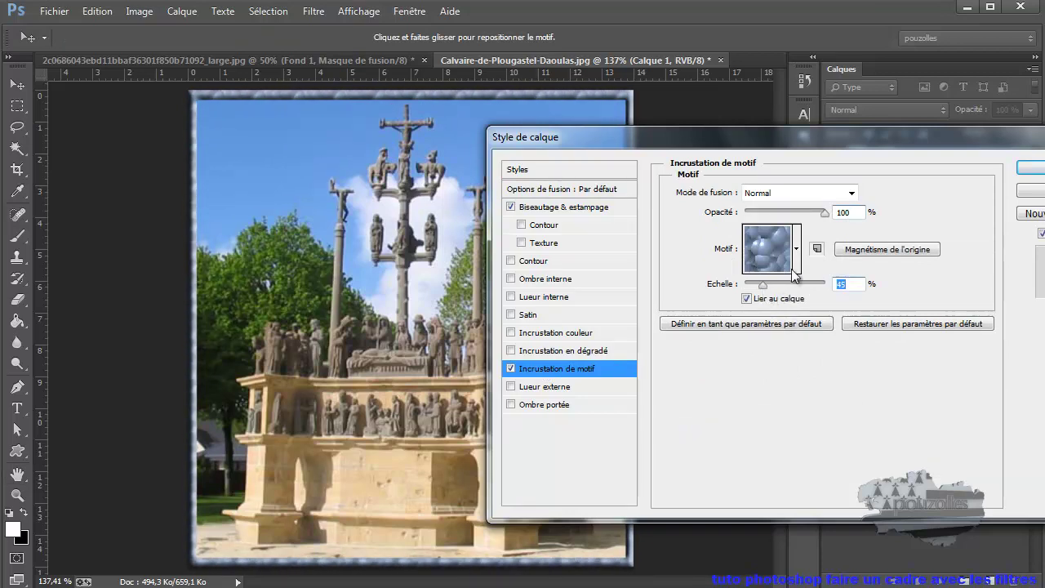
{"action": "left_click_drag", "start_coordinate": [824, 214], "coordinate": [788, 214]}
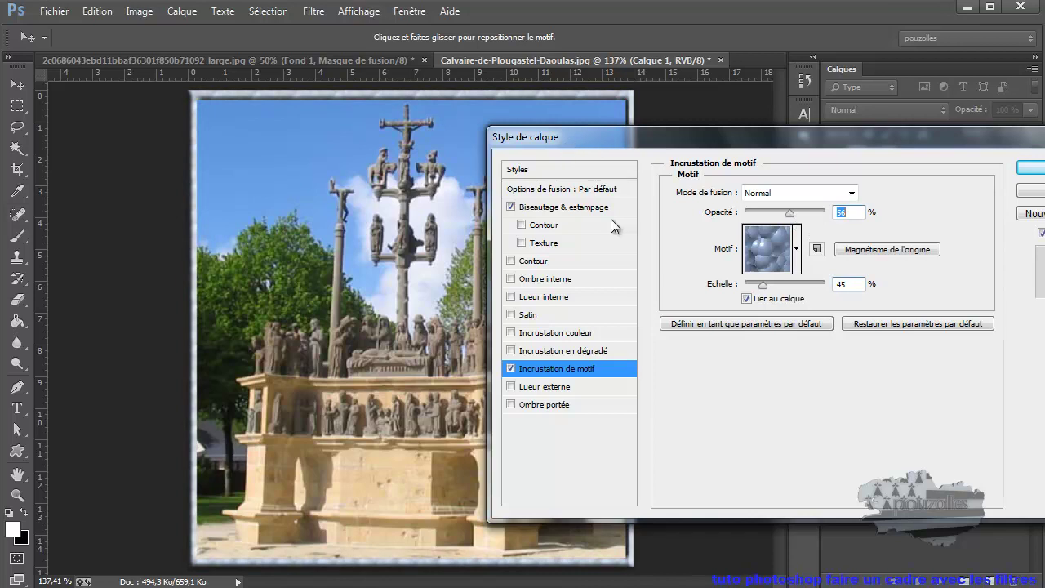
{"action": "left_click", "coordinate": [1030, 168]}
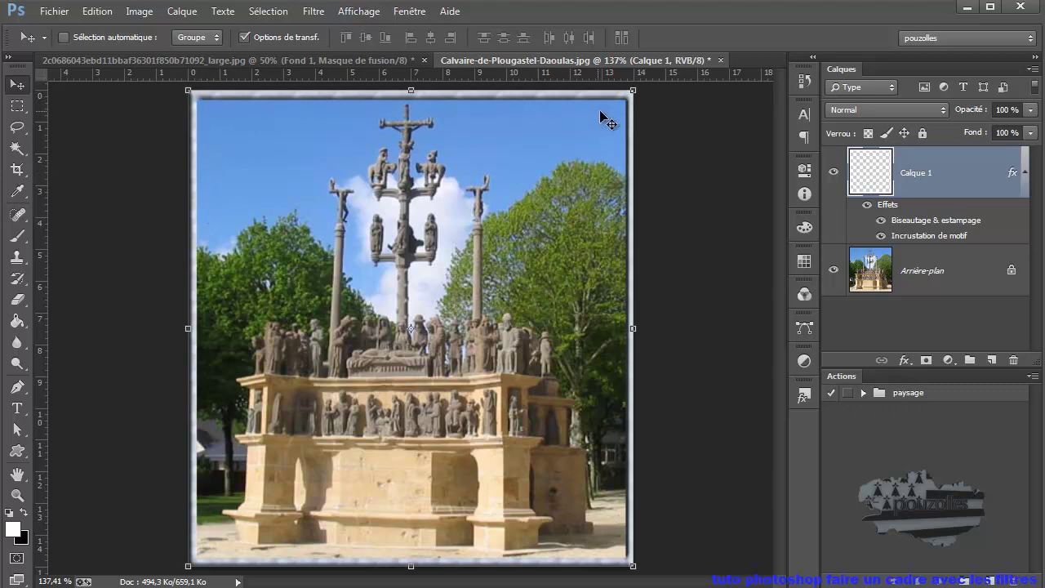
Step: Hide Calque 1 and delete it together with its frame effects
{"action": "left_click", "coordinate": [1025, 174]}
{"action": "left_click", "coordinate": [833, 171]}
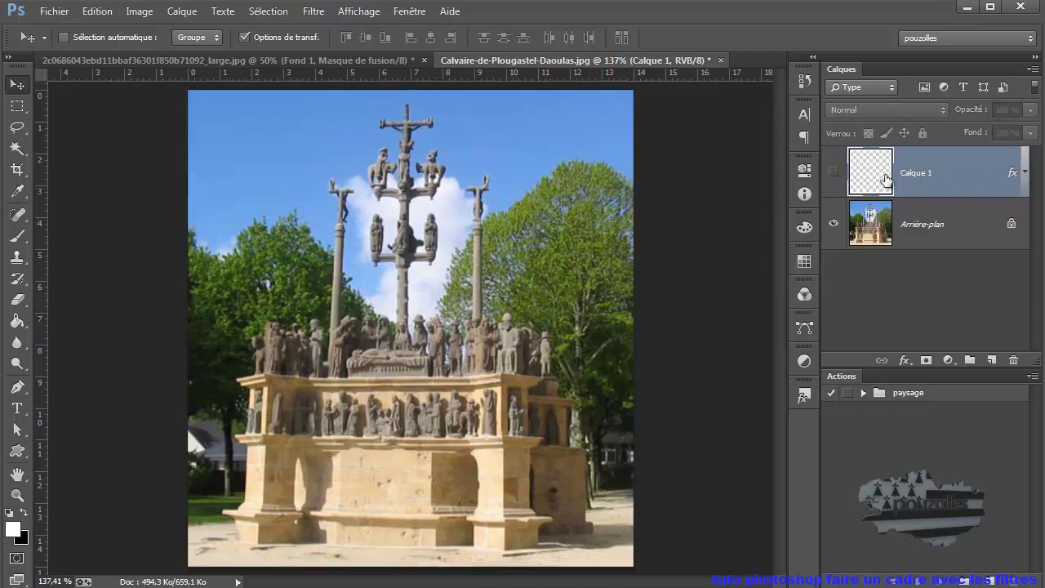
{"action": "left_click_drag", "start_coordinate": [959, 179], "coordinate": [1010, 360]}
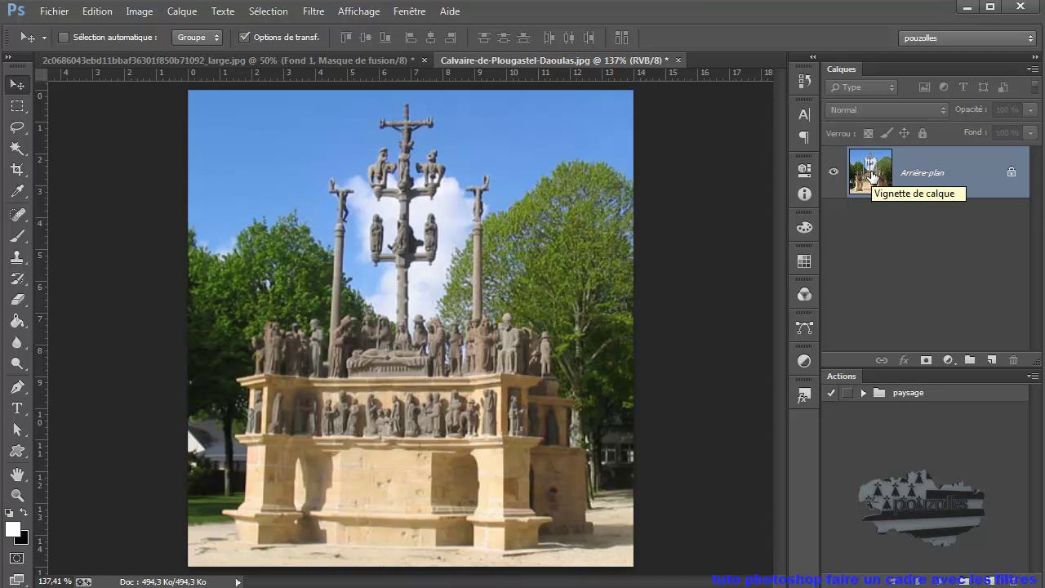
Step: Duplicate Arrière-plan as Arrière-plan copie, then delete that copy
{"action": "right_click", "coordinate": [873, 175]}
{"action": "left_click", "coordinate": [874, 210]}
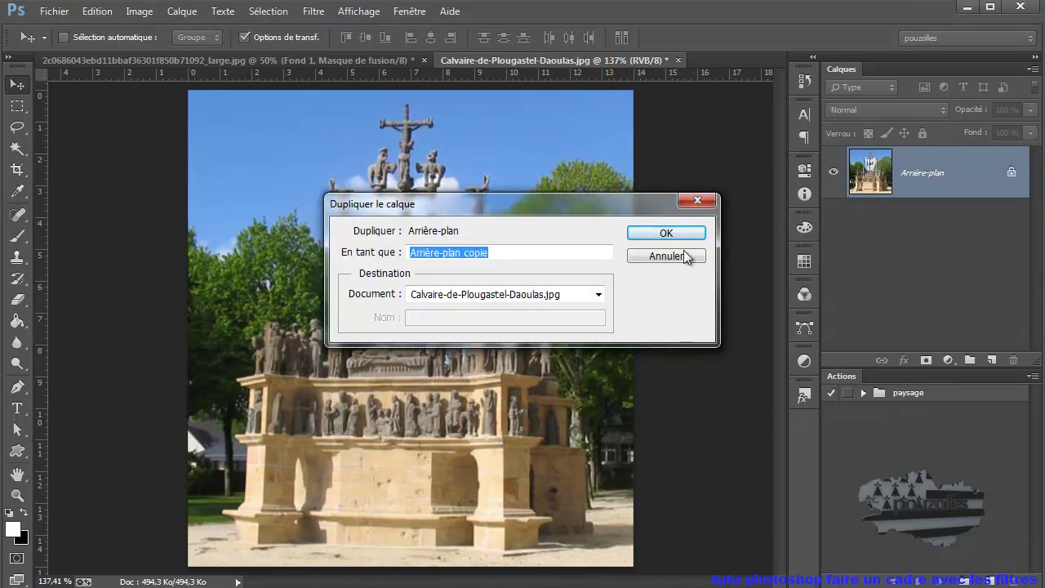
{"action": "left_click", "coordinate": [666, 234]}
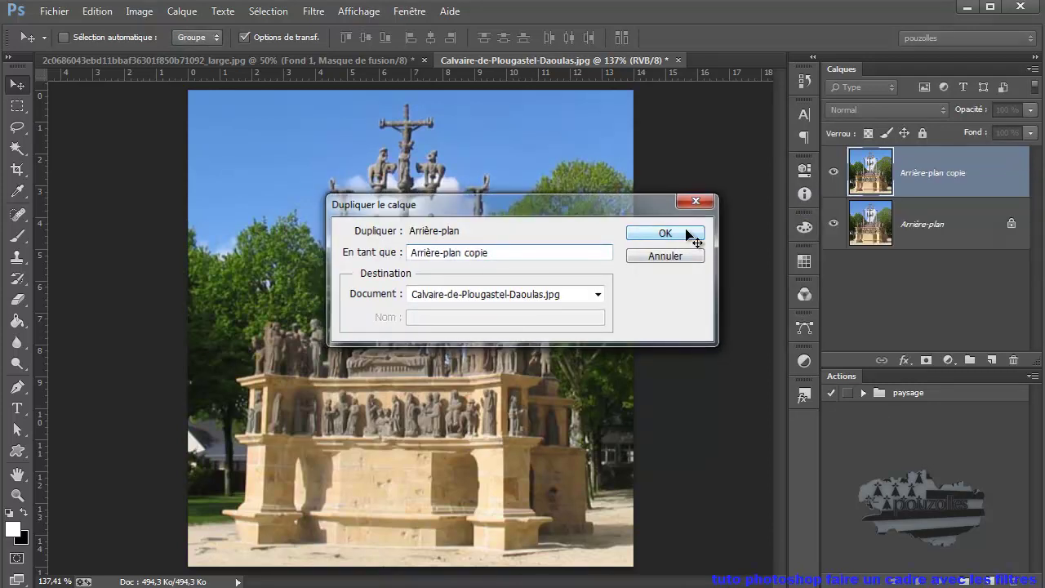
{"action": "left_click_drag", "start_coordinate": [957, 179], "coordinate": [1013, 360]}
{"action": "left_click_drag", "start_coordinate": [952, 186], "coordinate": [992, 358]}
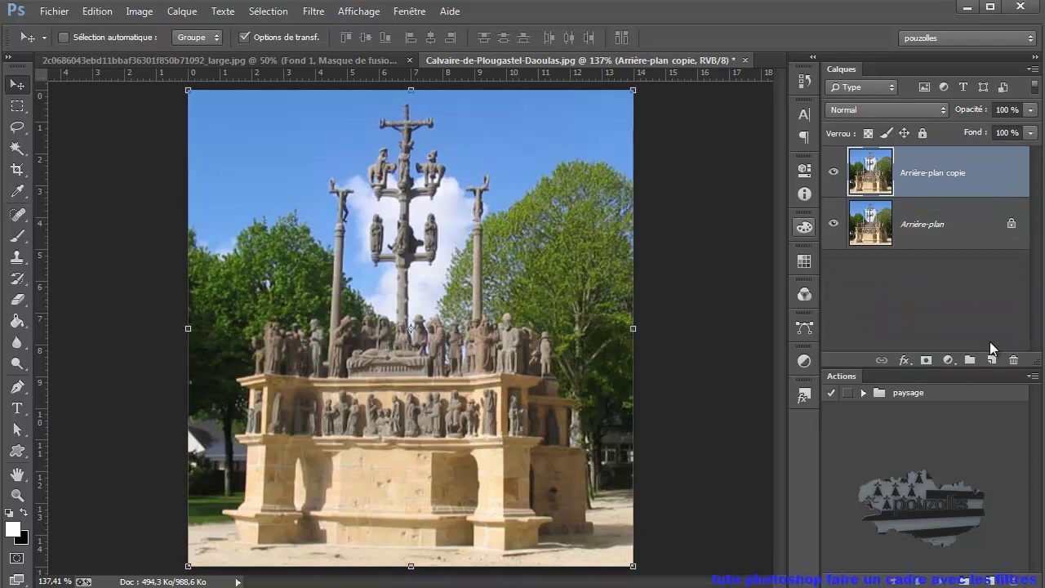
{"action": "double_click", "coordinate": [923, 176]}
{"action": "left_click", "coordinate": [1005, 166]}
{"action": "left_click_drag", "start_coordinate": [1005, 166], "coordinate": [1015, 360]}
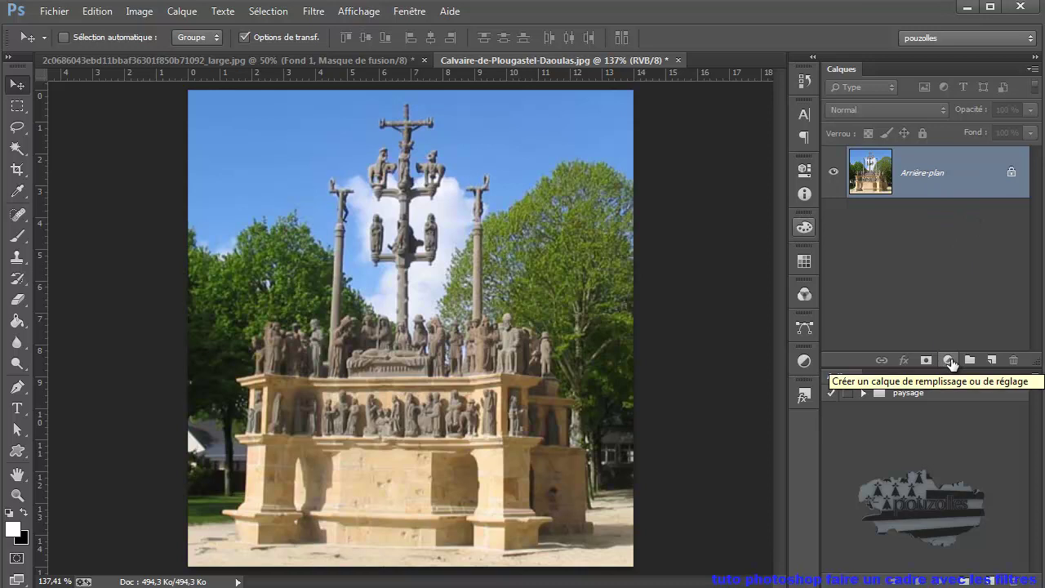
Step: Add a white Couleur unie fill layer, Fond 1, above the photo
{"action": "left_click", "coordinate": [950, 360]}
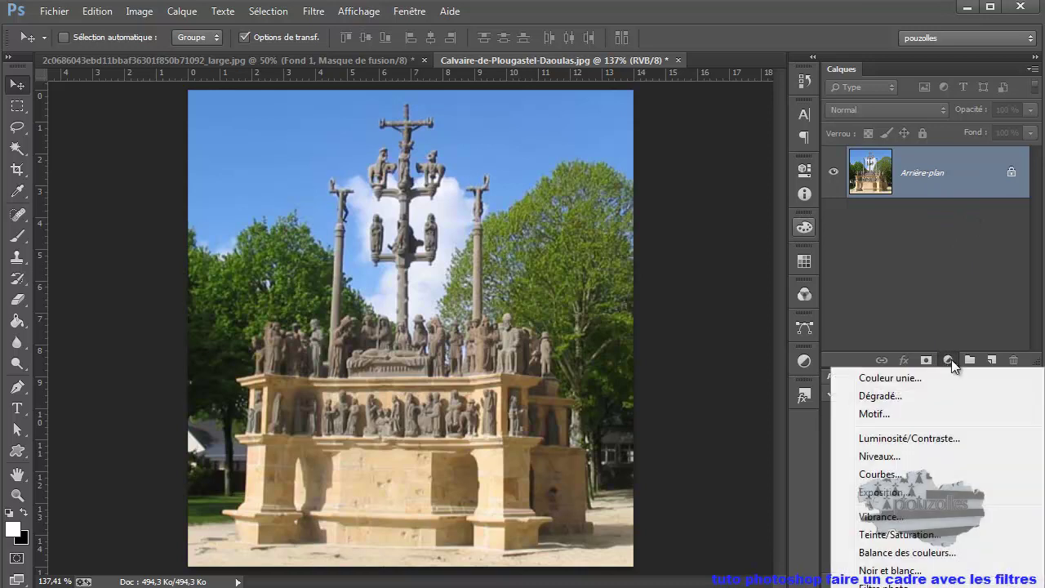
{"action": "left_click", "coordinate": [933, 377]}
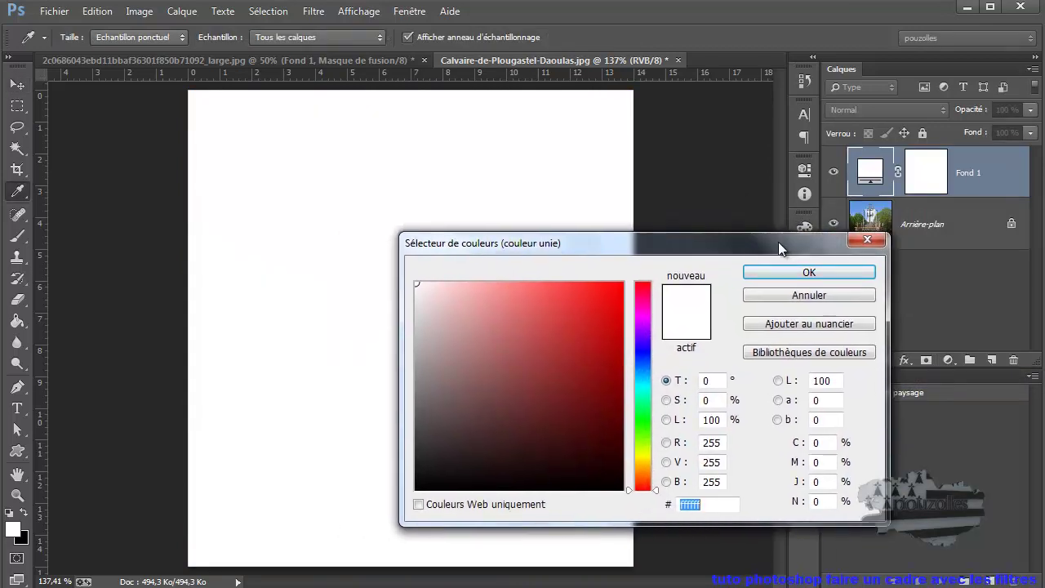
{"action": "left_click_drag", "start_coordinate": [600, 191], "coordinate": [816, 246]}
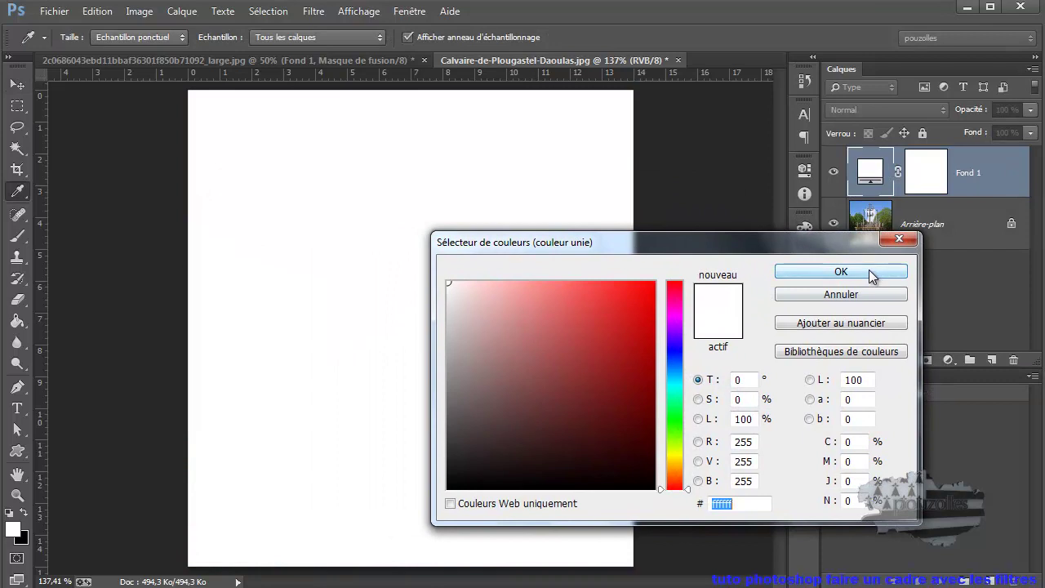
{"action": "left_click", "coordinate": [869, 269]}
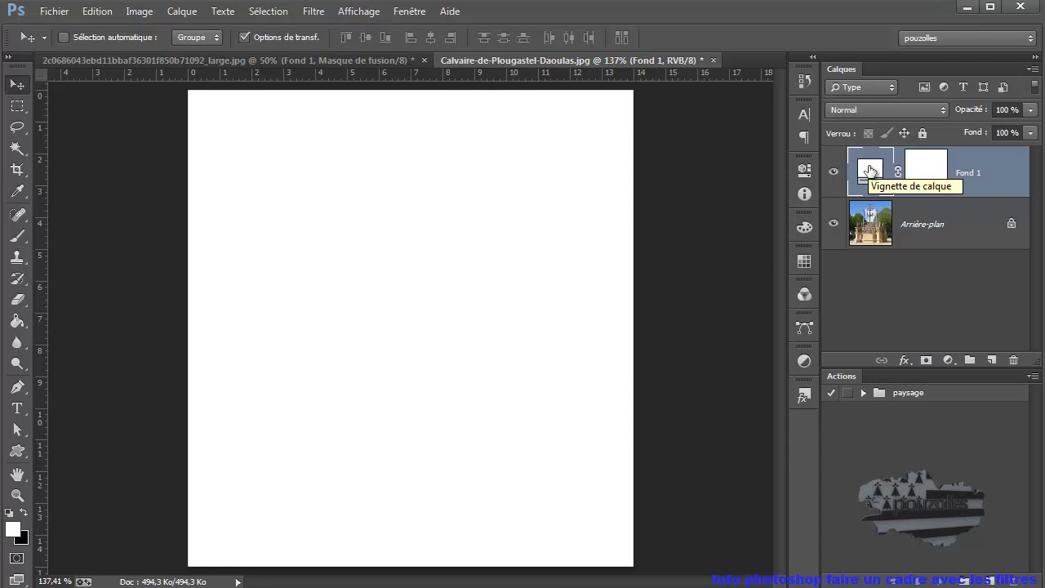
Step: Try reddish colours for Fond 1, then set its fill back to white ffffff
{"action": "double_click", "coordinate": [868, 172]}
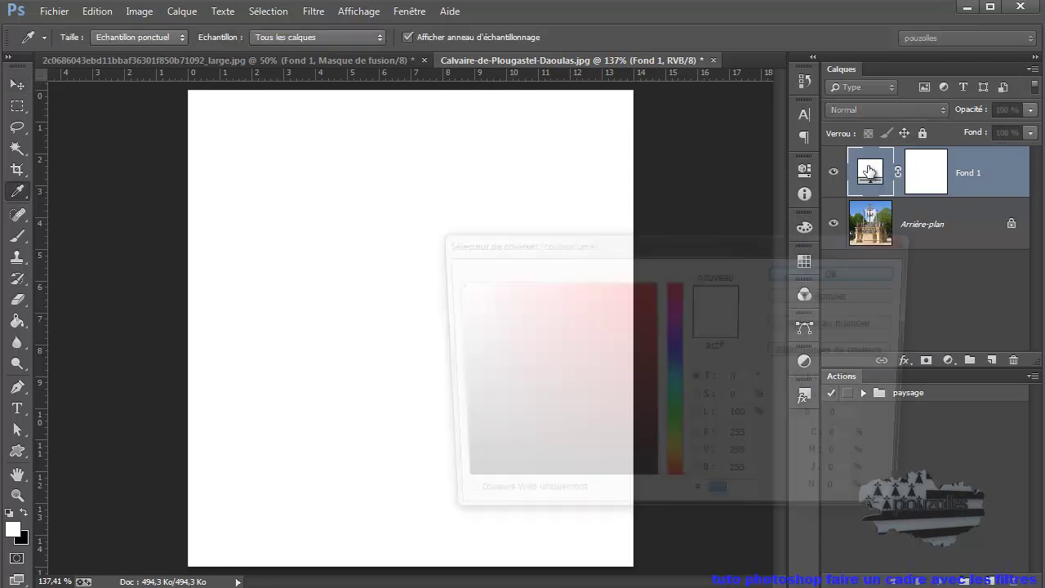
{"action": "left_click", "coordinate": [627, 290]}
{"action": "left_click", "coordinate": [525, 373]}
{"action": "left_click_drag", "start_coordinate": [506, 334], "coordinate": [441, 284]}
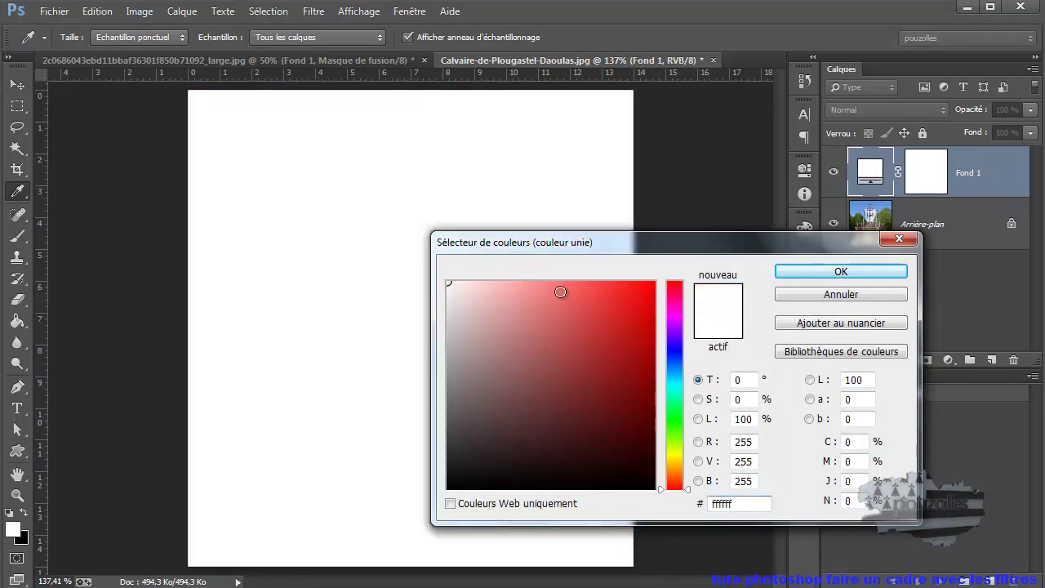
{"action": "left_click", "coordinate": [842, 271]}
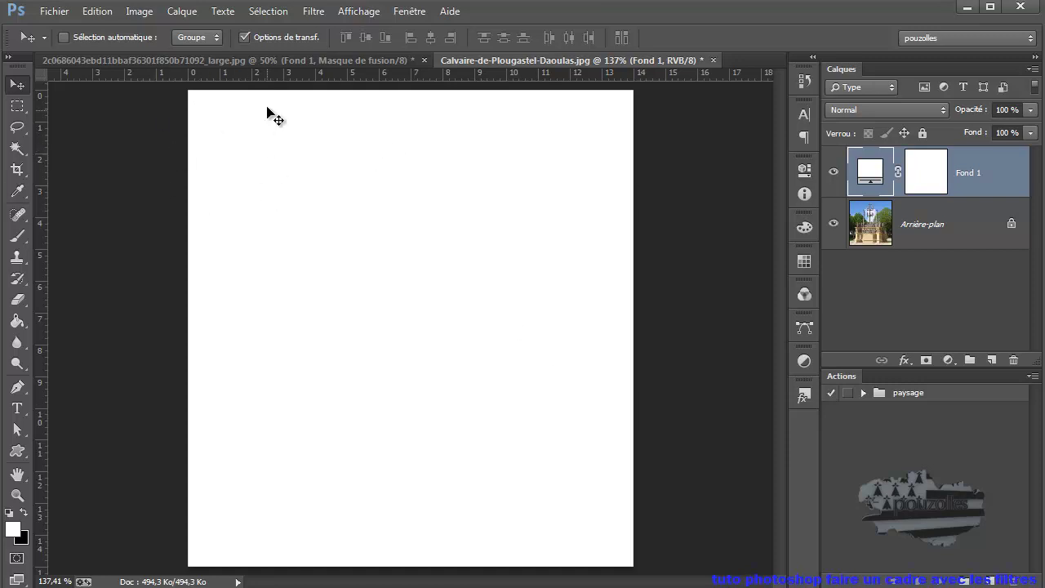
Step: Try the Magic Wand on the fill, dismiss its error, then target Fond 1's mask with the Move tool
{"action": "left_click", "coordinate": [25, 151]}
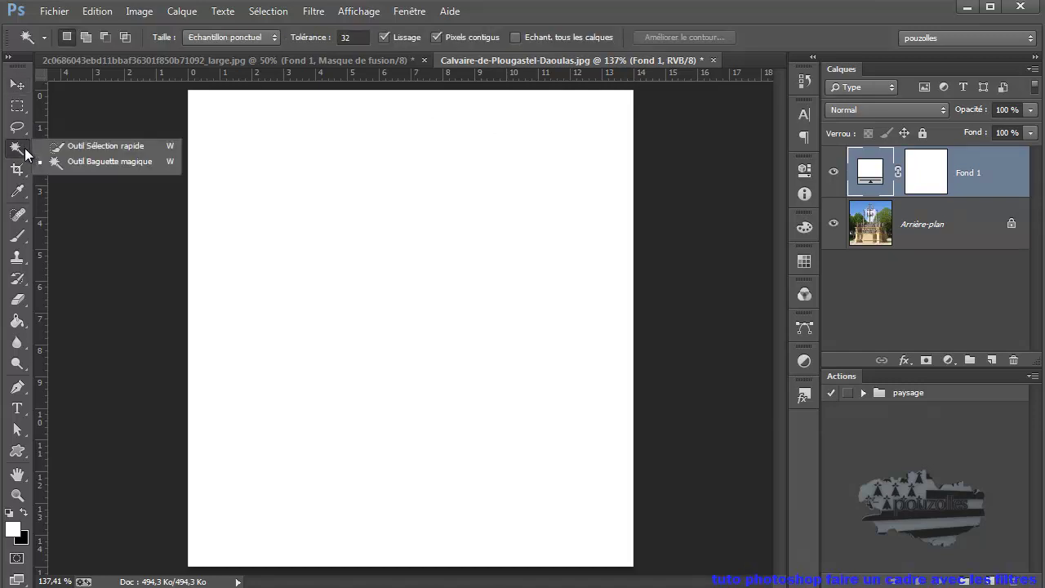
{"action": "left_click", "coordinate": [98, 162]}
{"action": "left_click", "coordinate": [219, 129]}
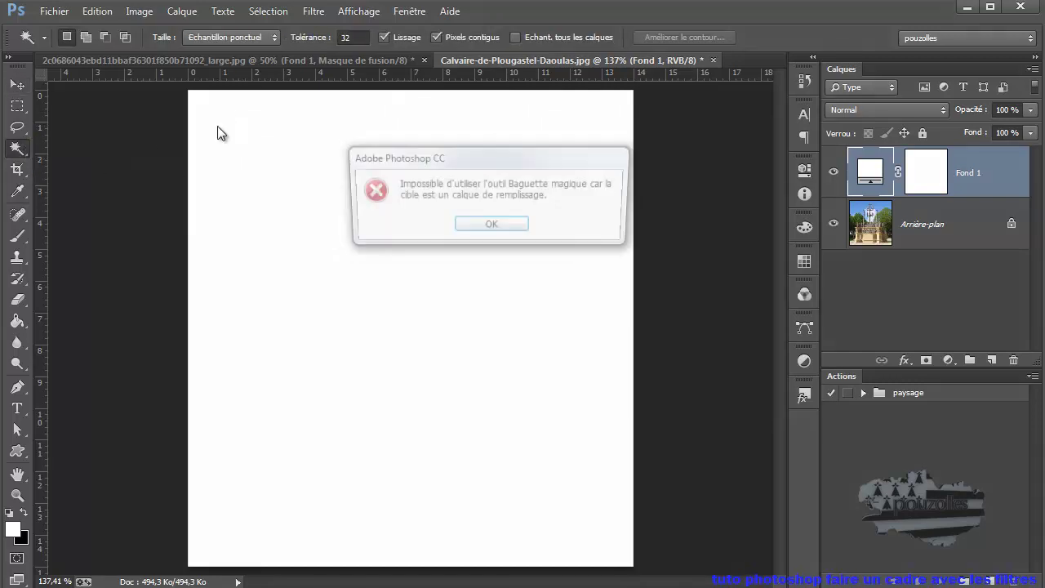
{"action": "left_click", "coordinate": [497, 226]}
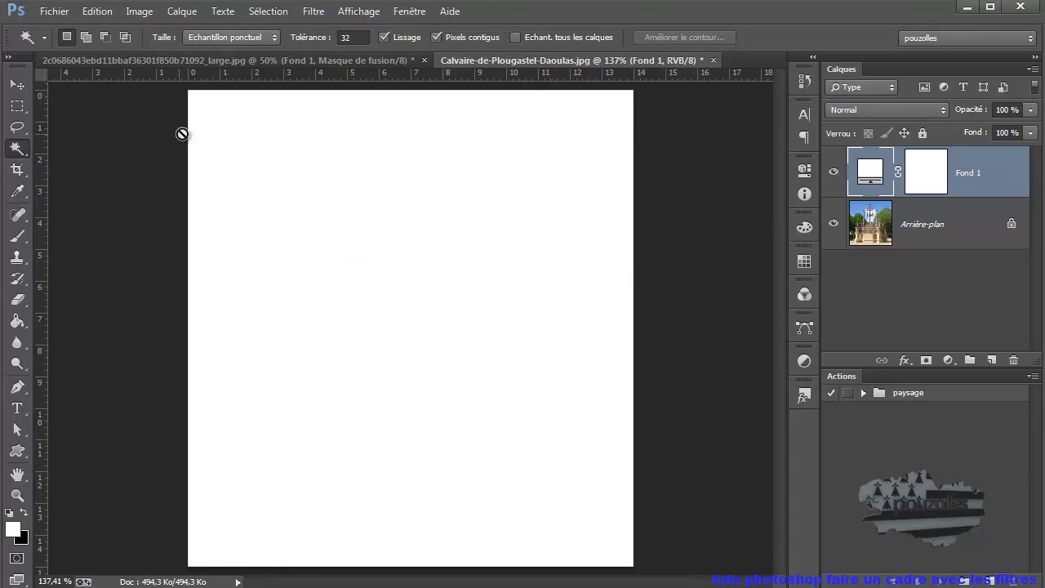
{"action": "left_click", "coordinate": [16, 85]}
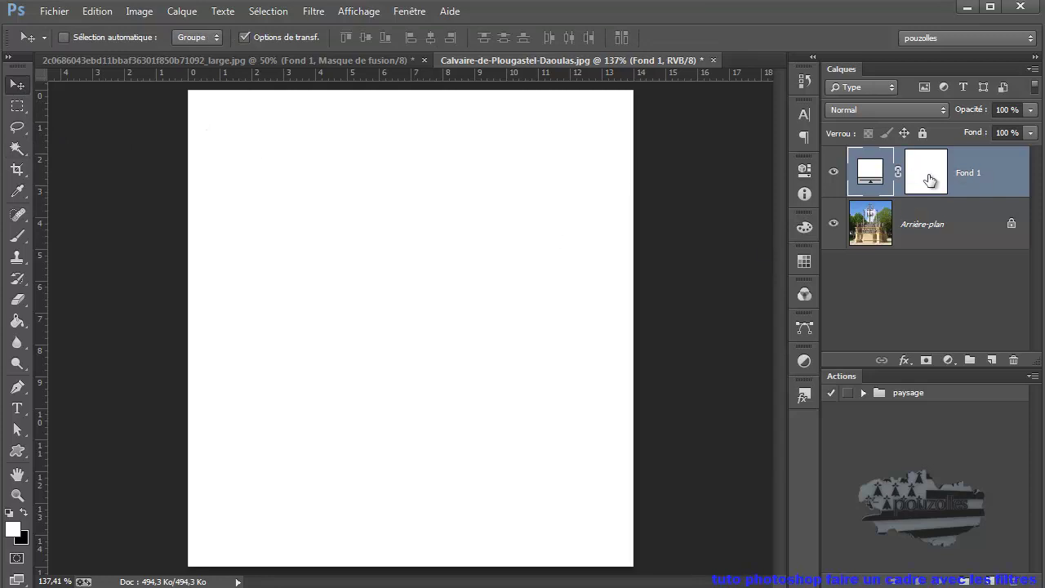
{"action": "left_click", "coordinate": [929, 178]}
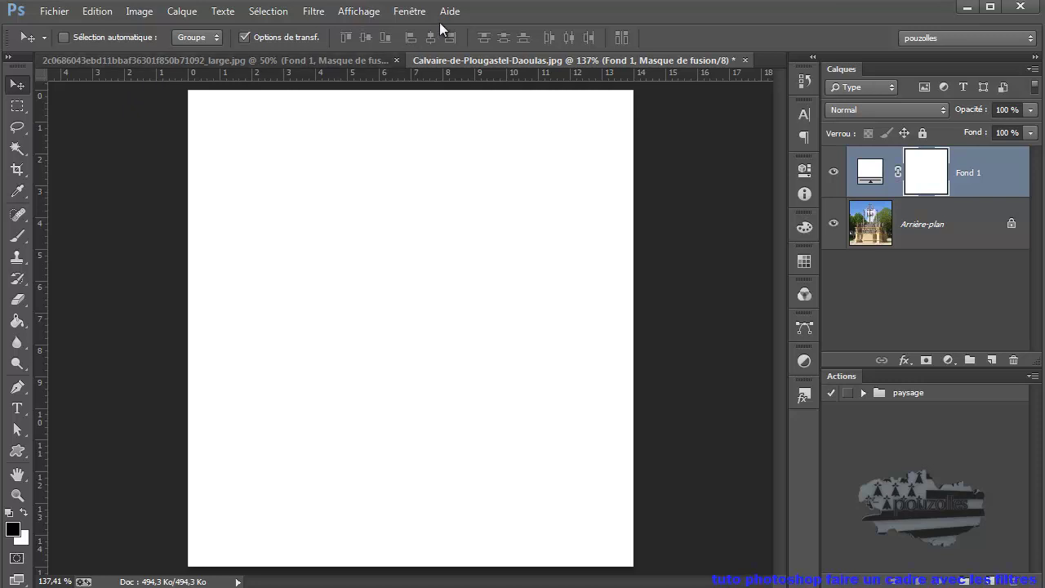
Step: Place horizontal guides near the top and at 14.68 cm, verticals at 13.65 cm and 0.44 cm
{"action": "left_click", "coordinate": [354, 14]}
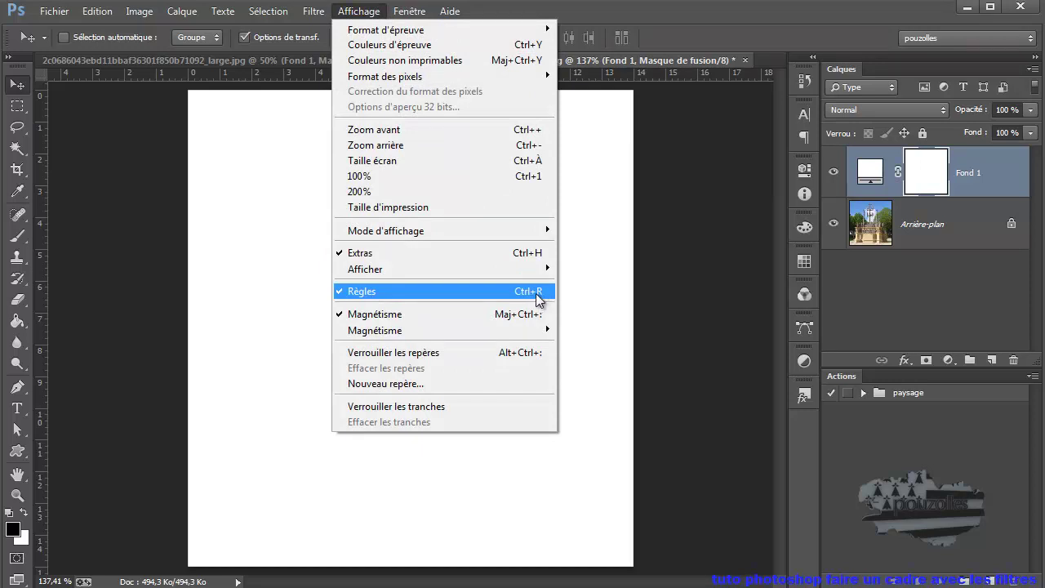
{"action": "left_click", "coordinate": [93, 163]}
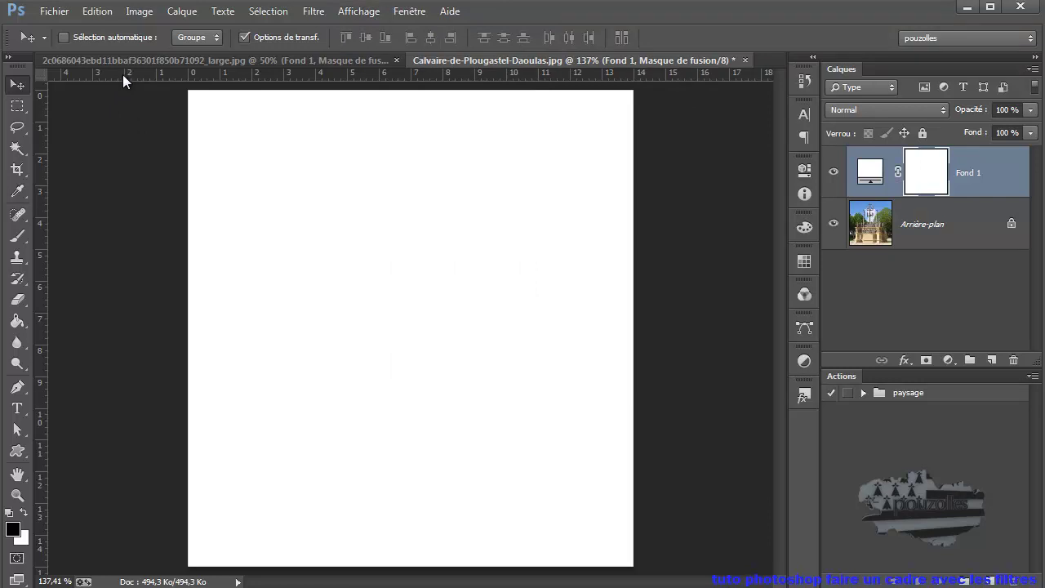
{"action": "left_click_drag", "start_coordinate": [122, 75], "coordinate": [126, 101]}
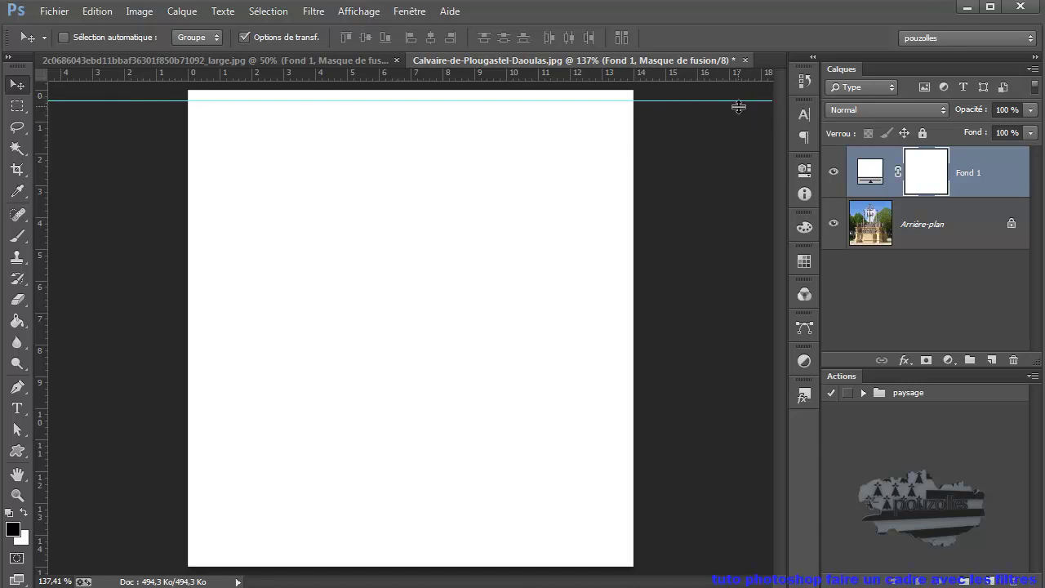
{"action": "left_click_drag", "start_coordinate": [138, 74], "coordinate": [129, 555]}
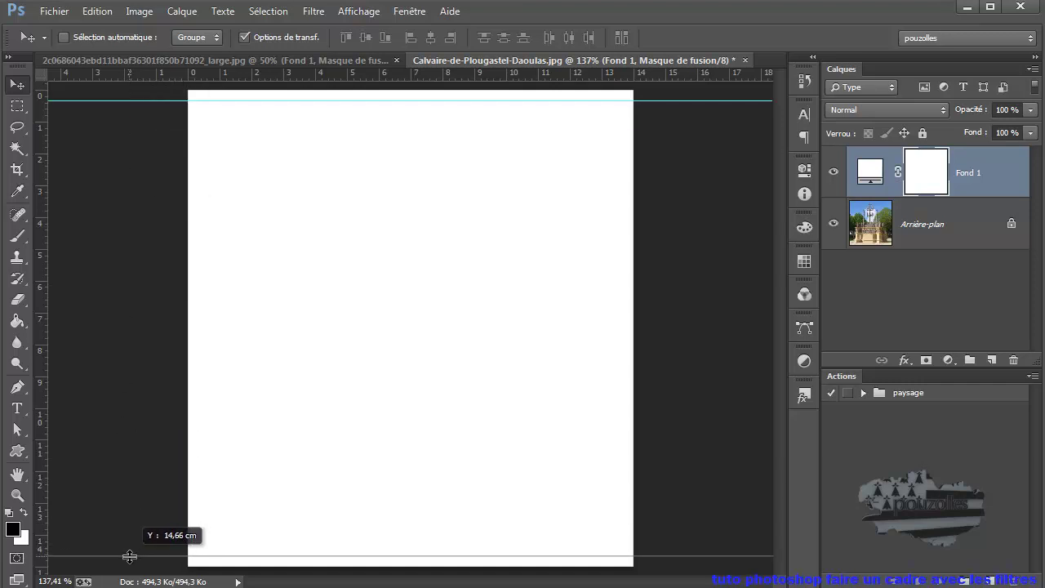
{"action": "left_click_drag", "start_coordinate": [129, 556], "coordinate": [128, 554]}
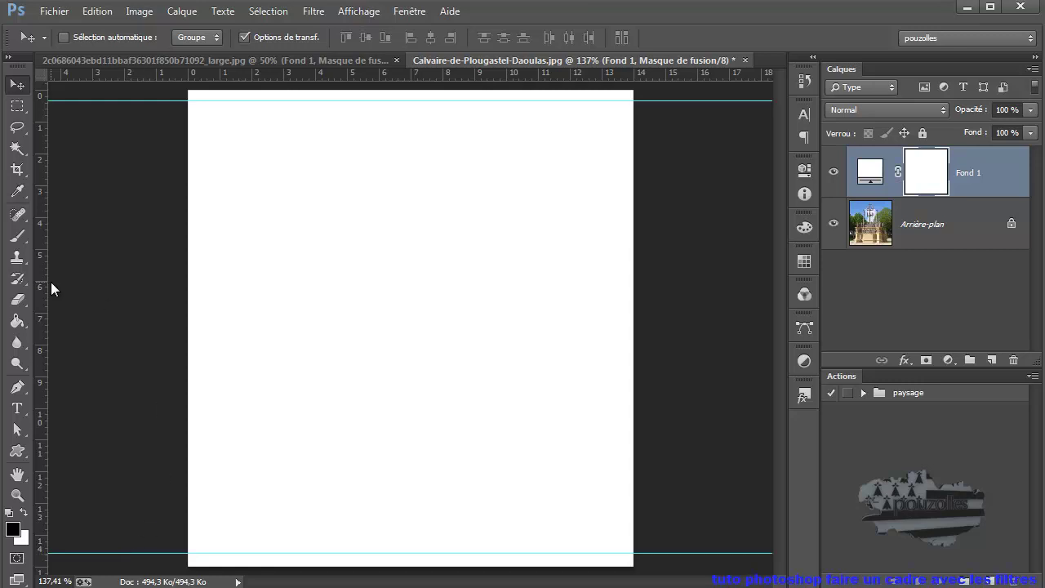
{"action": "left_click_drag", "start_coordinate": [39, 302], "coordinate": [622, 335]}
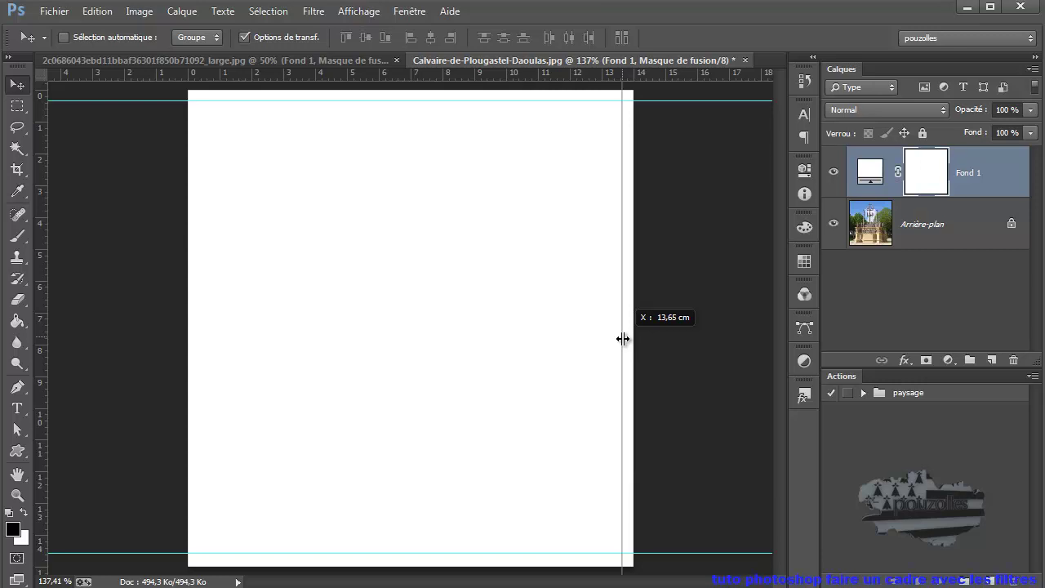
{"action": "left_click_drag", "start_coordinate": [622, 335], "coordinate": [622, 341]}
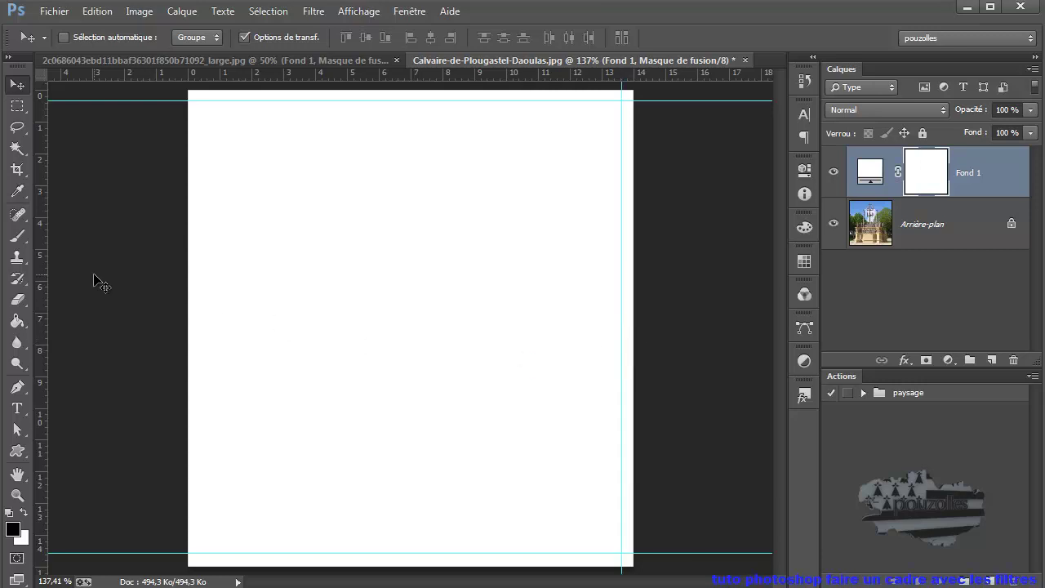
{"action": "left_click_drag", "start_coordinate": [43, 291], "coordinate": [202, 308]}
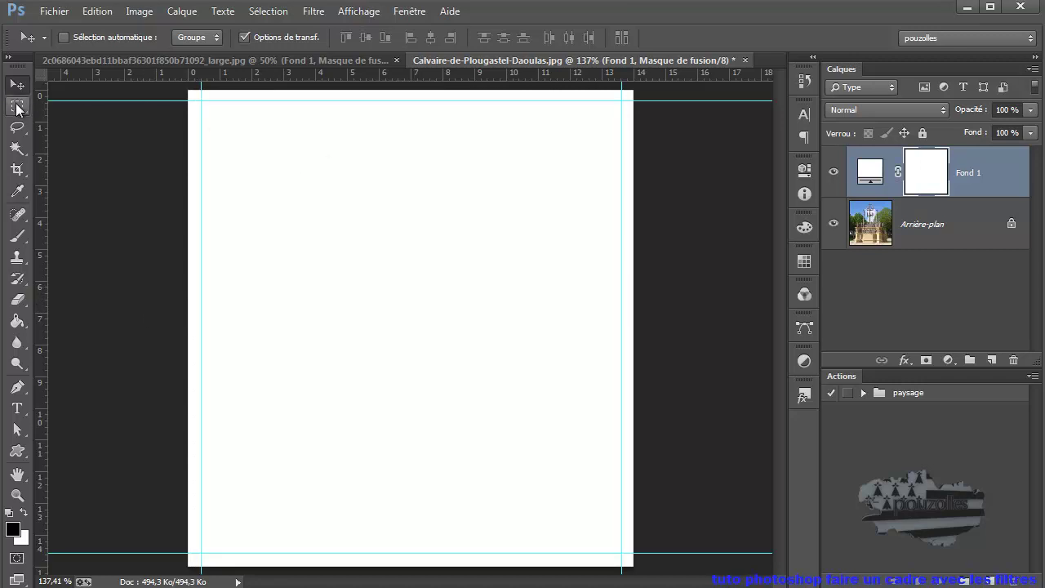
Step: Select the guide rectangle and fill Fond 1's mask with Noir there to reveal the photo
{"action": "left_click", "coordinate": [16, 109]}
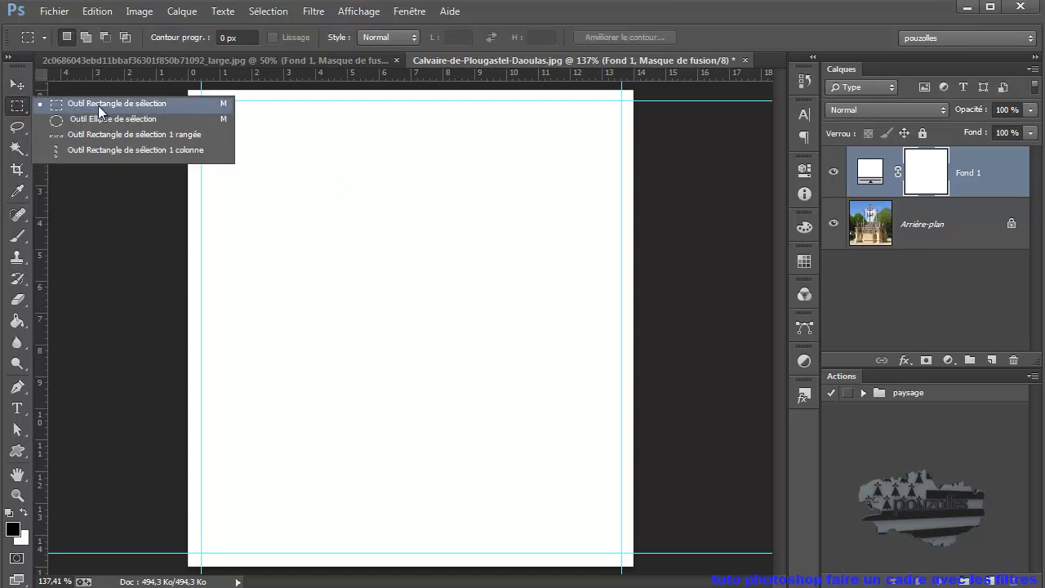
{"action": "left_click", "coordinate": [98, 104]}
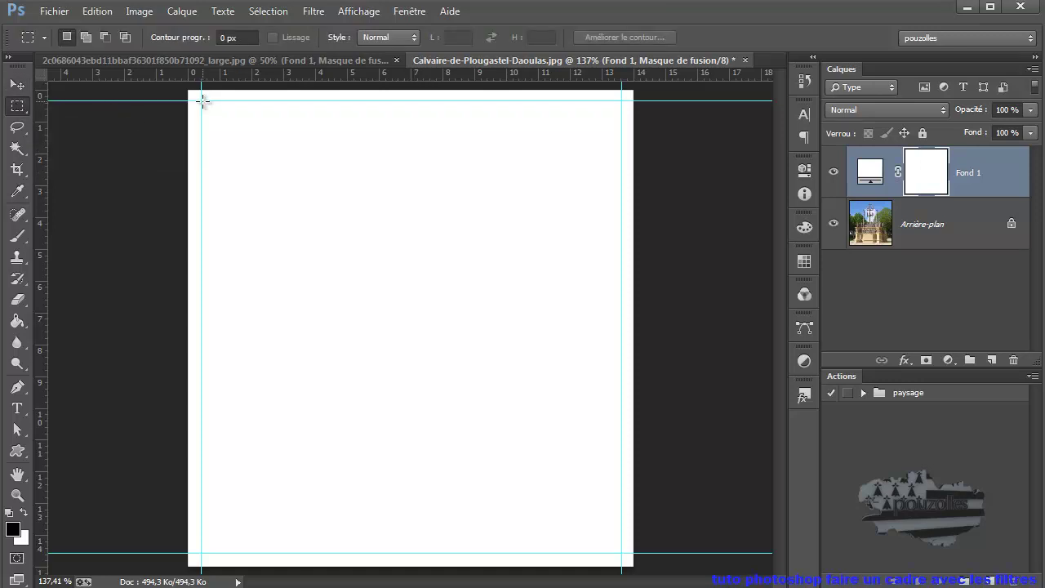
{"action": "mouse_move", "coordinate": [202, 100]}
{"action": "left_mouse_down"}
{"action": "mouse_move", "coordinate": [592, 494]}
{"action": "mouse_move", "coordinate": [621, 553]}
{"action": "left_mouse_up"}
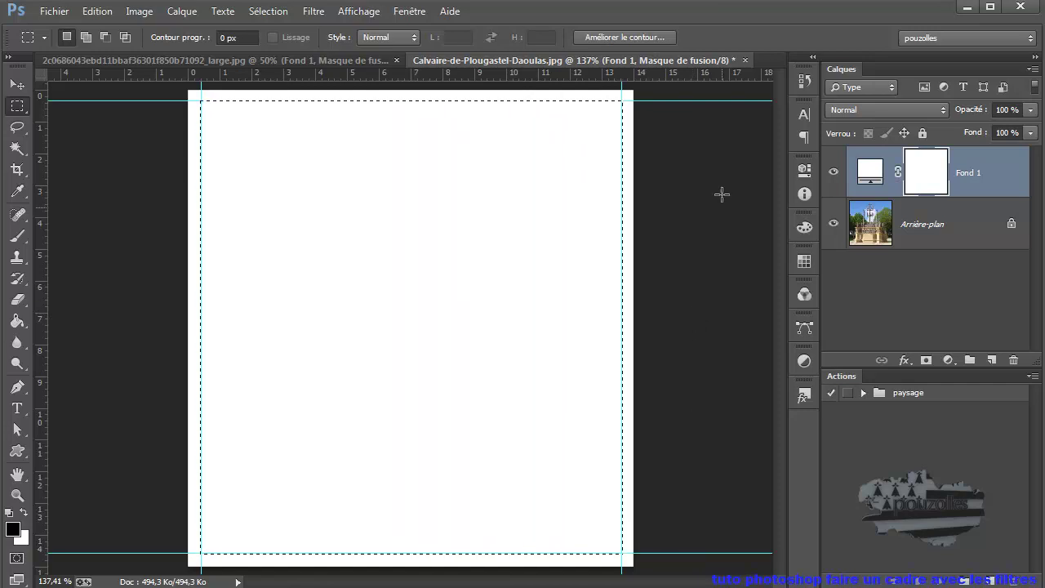
{"action": "left_click", "coordinate": [97, 12]}
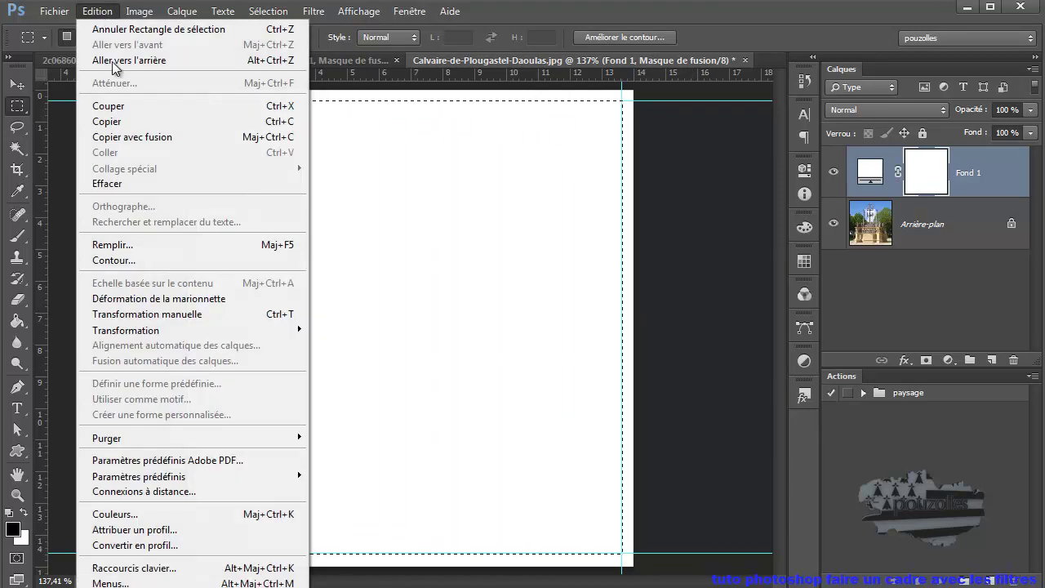
{"action": "left_click", "coordinate": [129, 246]}
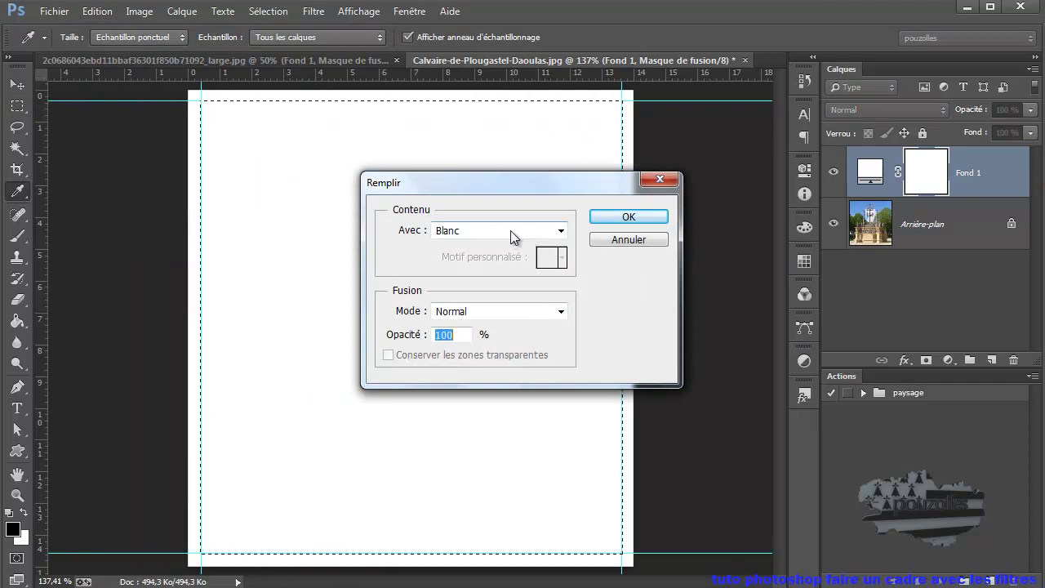
{"action": "left_click", "coordinate": [561, 232]}
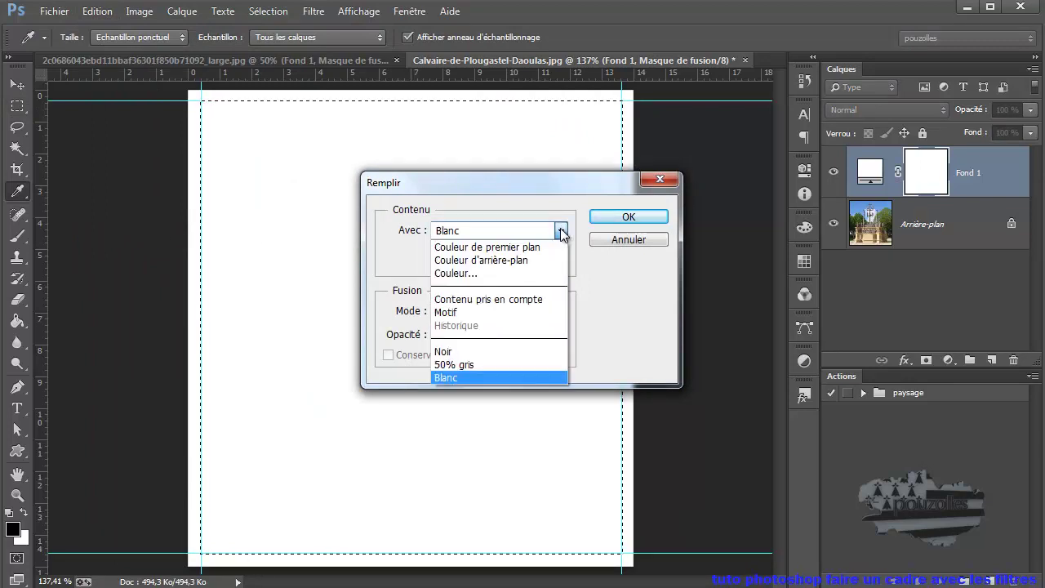
{"action": "left_click", "coordinate": [509, 351]}
{"action": "left_click", "coordinate": [630, 218]}
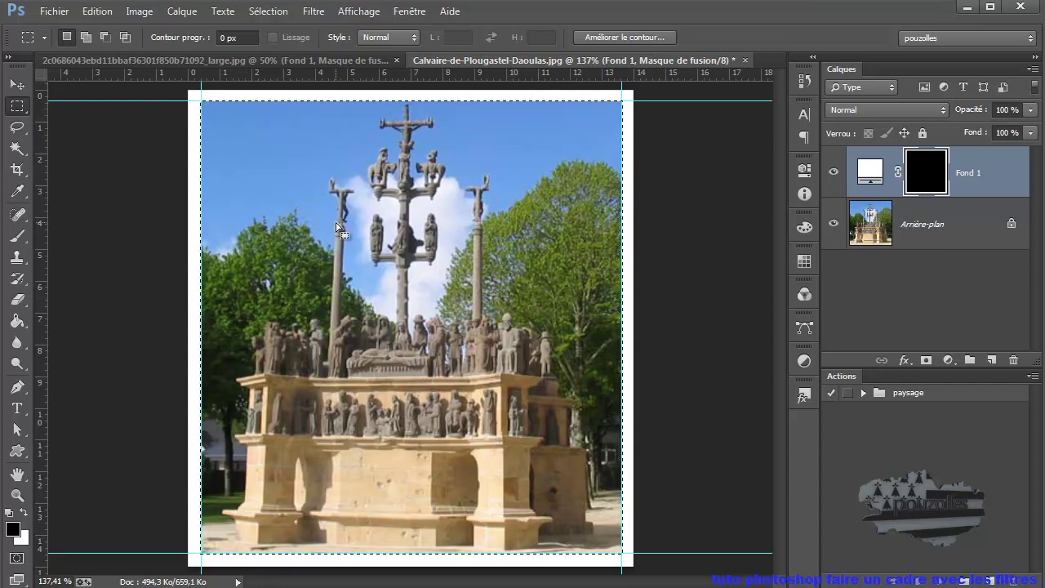
Step: Deselect the rectangle and return to the Move tool
{"action": "left_click", "coordinate": [266, 11]}
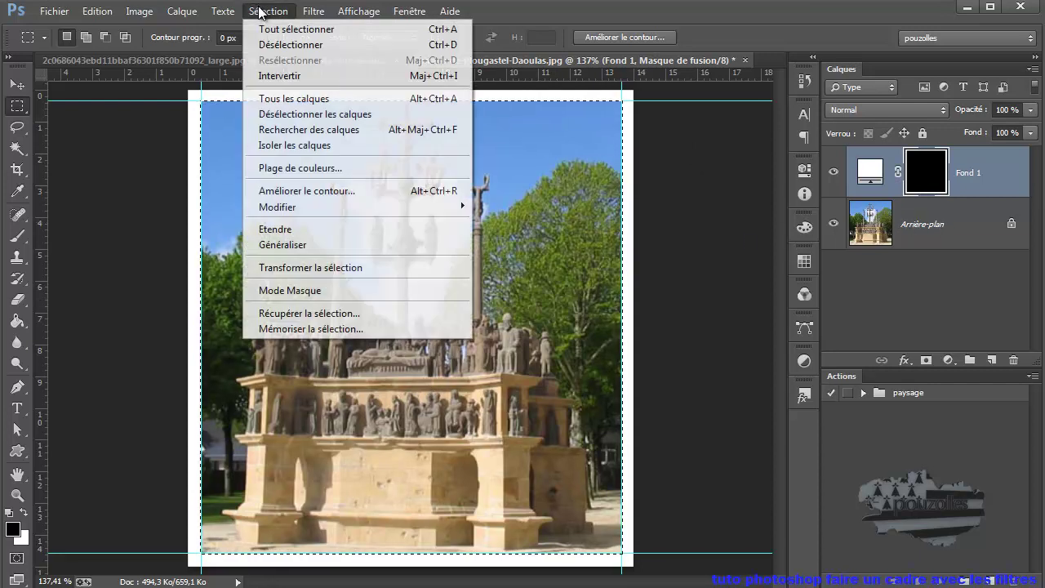
{"action": "left_click", "coordinate": [276, 46]}
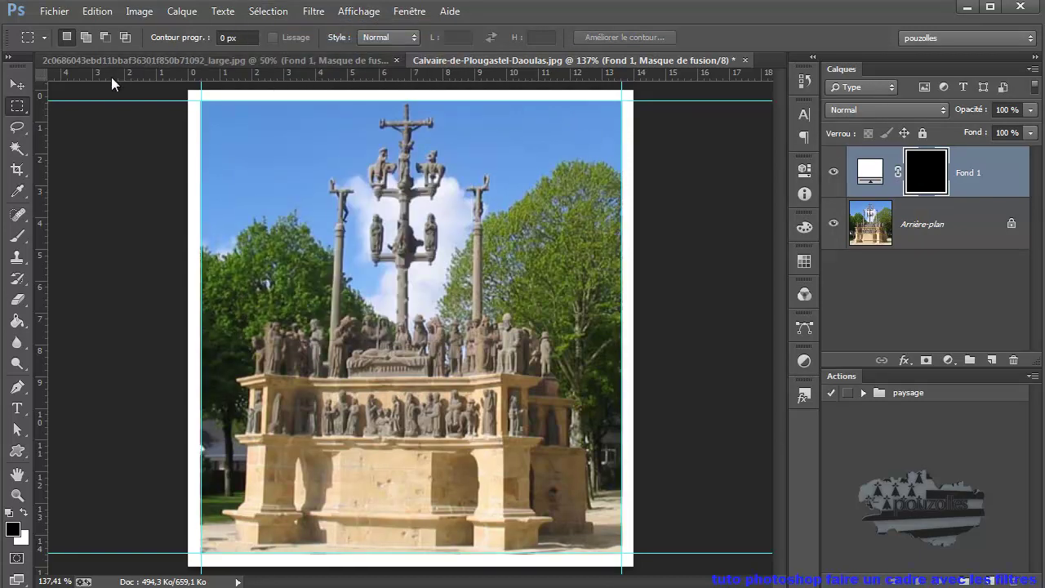
{"action": "left_click", "coordinate": [18, 84]}
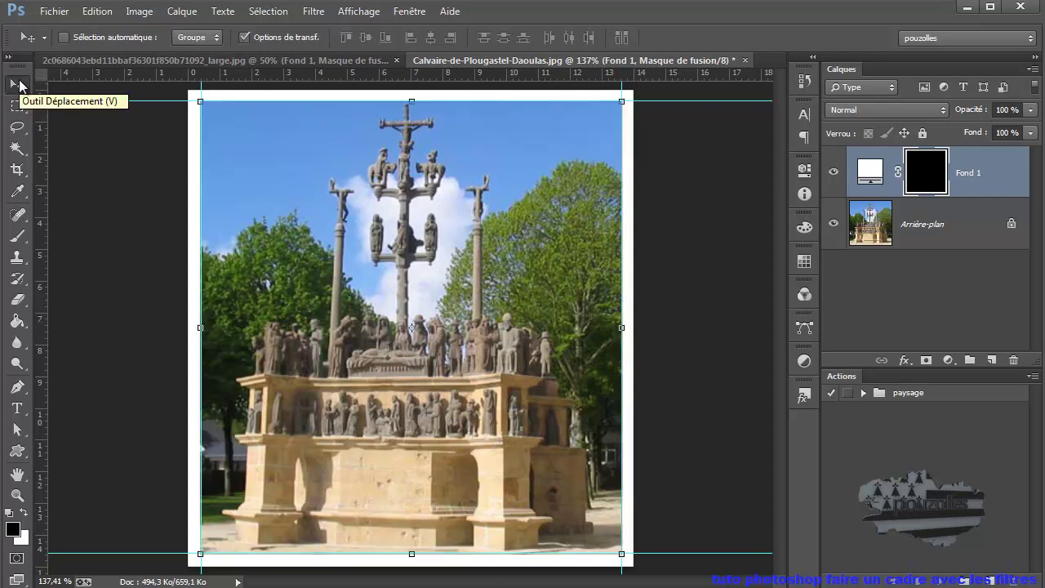
Step: Drag the top, bottom, left and right guides back into the rulers
{"action": "left_click_drag", "start_coordinate": [109, 101], "coordinate": [115, 74]}
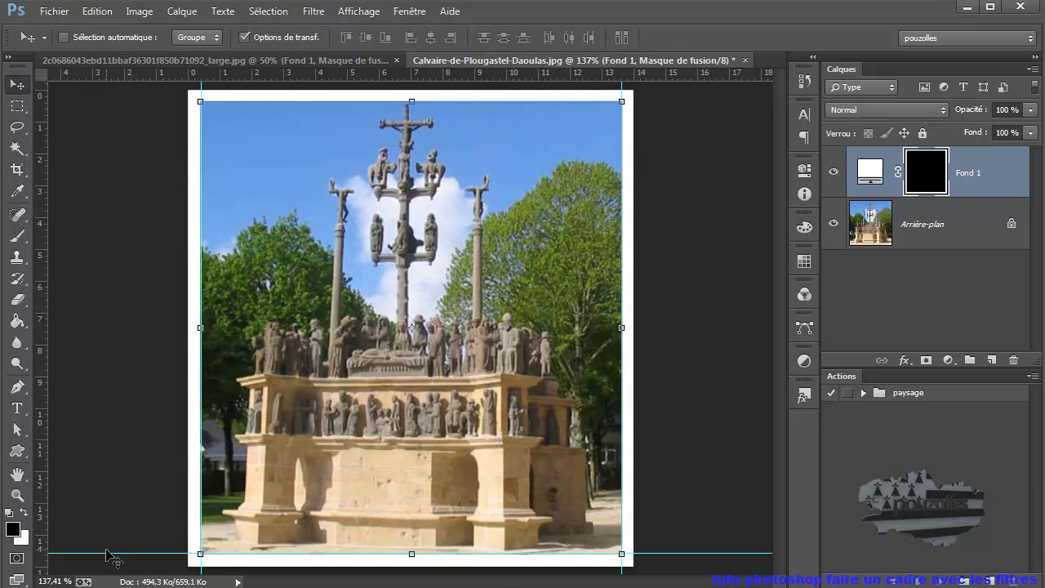
{"action": "mouse_move", "coordinate": [106, 554]}
{"action": "left_mouse_down"}
{"action": "mouse_move", "coordinate": [118, 151]}
{"action": "mouse_move", "coordinate": [138, 75]}
{"action": "left_mouse_up"}
{"action": "left_click_drag", "start_coordinate": [200, 154], "coordinate": [36, 182]}
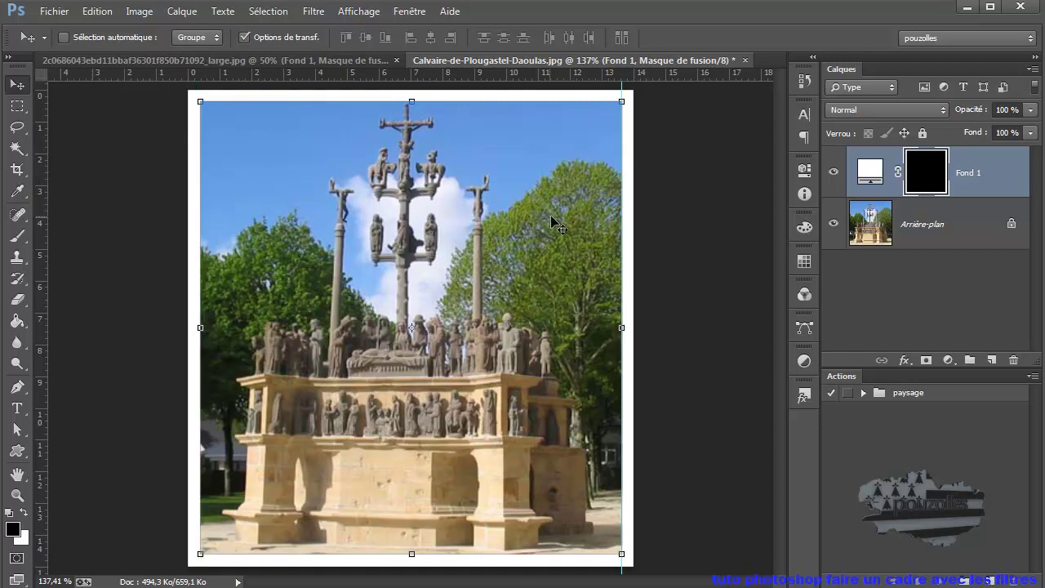
{"action": "mouse_move", "coordinate": [622, 222]}
{"action": "left_mouse_down"}
{"action": "mouse_move", "coordinate": [668, 230]}
{"action": "mouse_move", "coordinate": [40, 259]}
{"action": "left_mouse_up"}
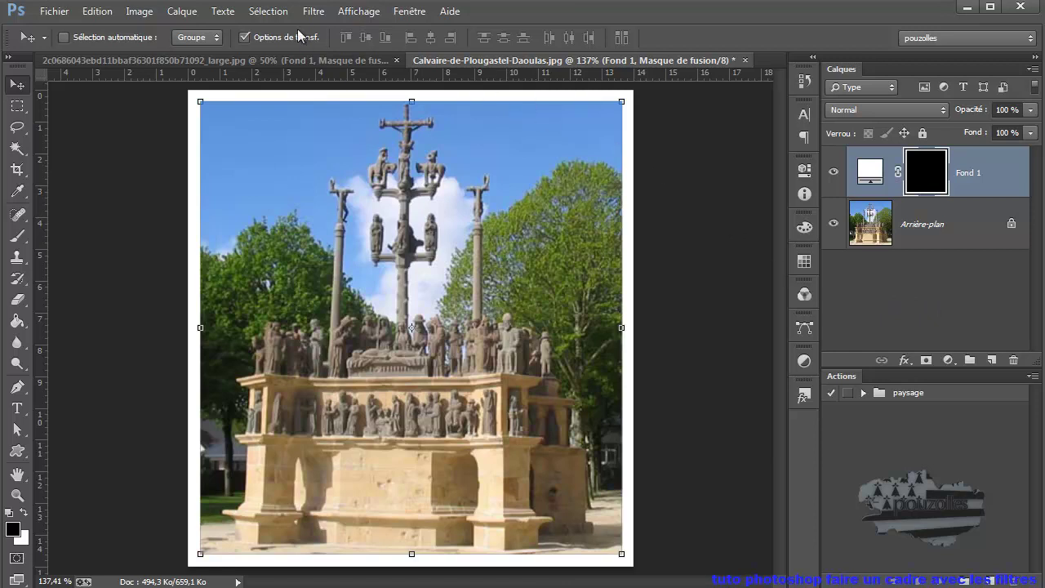
Step: Preview Aérographe on the frame mask in the Filter Gallery, zooming to 200% then 100%
{"action": "left_click", "coordinate": [318, 13]}
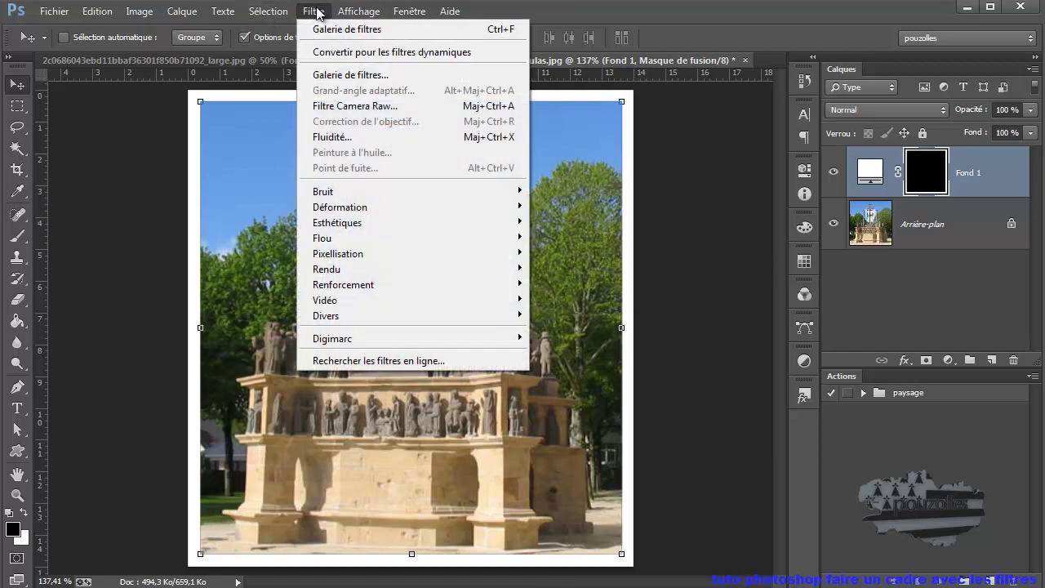
{"action": "left_click", "coordinate": [347, 76]}
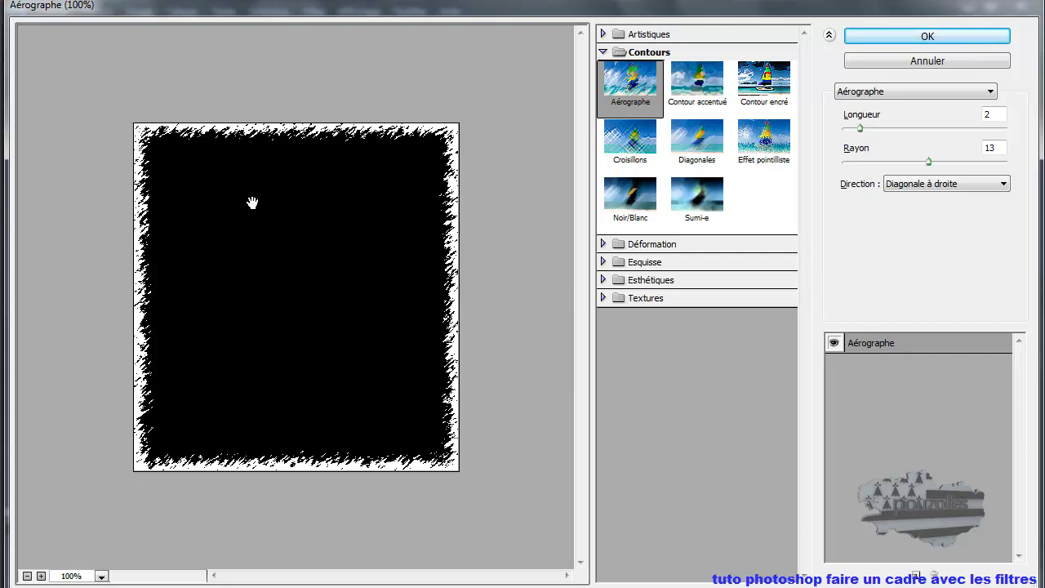
{"action": "left_click", "coordinate": [288, 291], "text": "ctrl"}
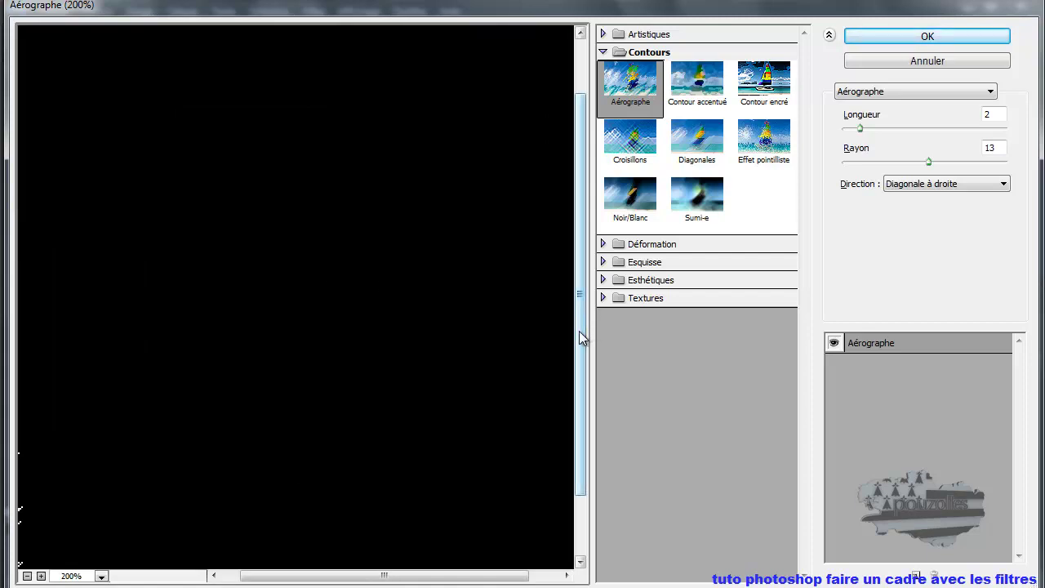
{"action": "left_click_drag", "start_coordinate": [579, 331], "coordinate": [573, 278]}
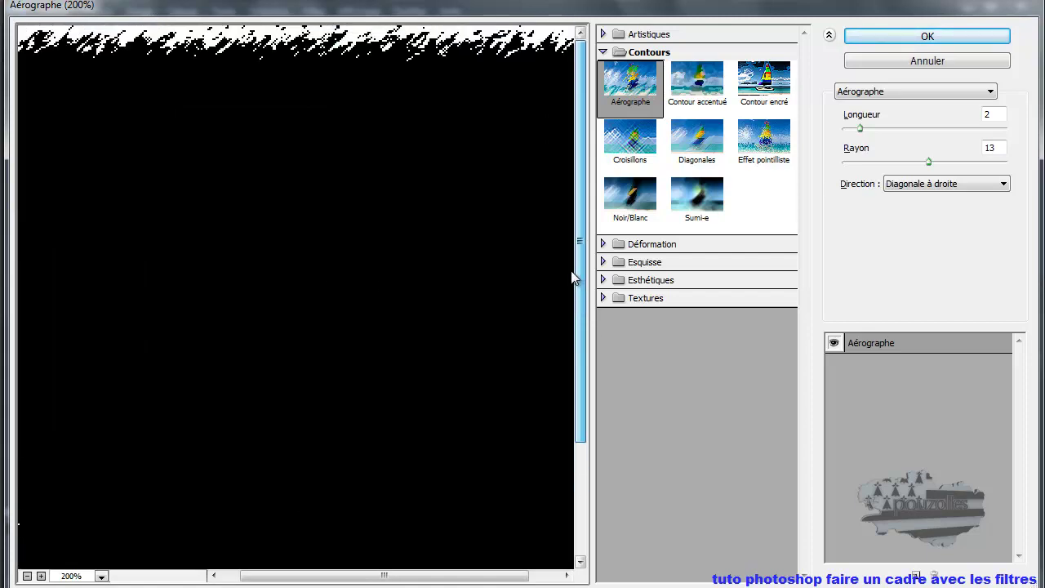
{"action": "left_click", "coordinate": [397, 313], "text": "alt"}
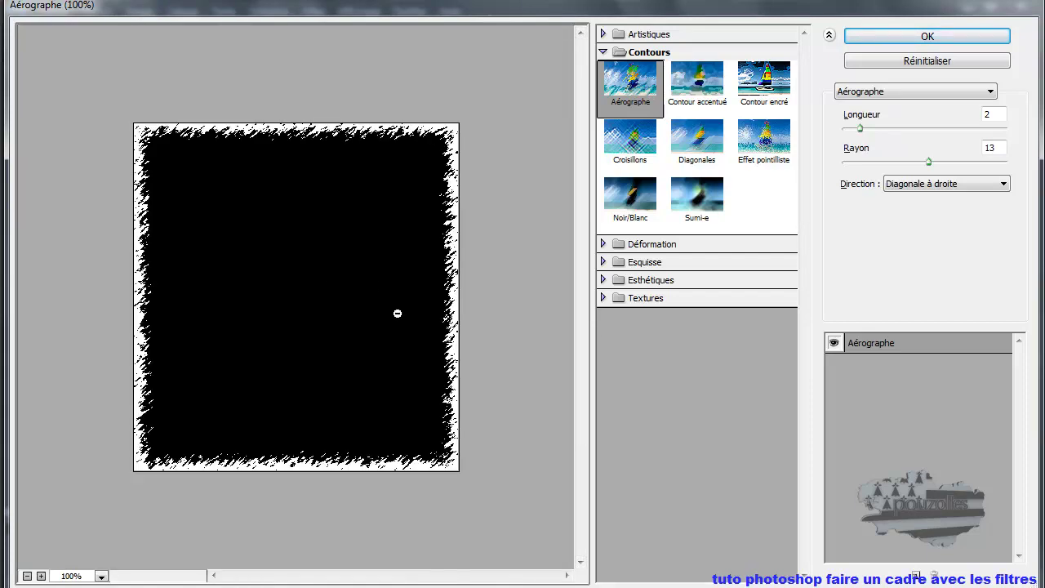
{"action": "left_click", "coordinate": [101, 576]}
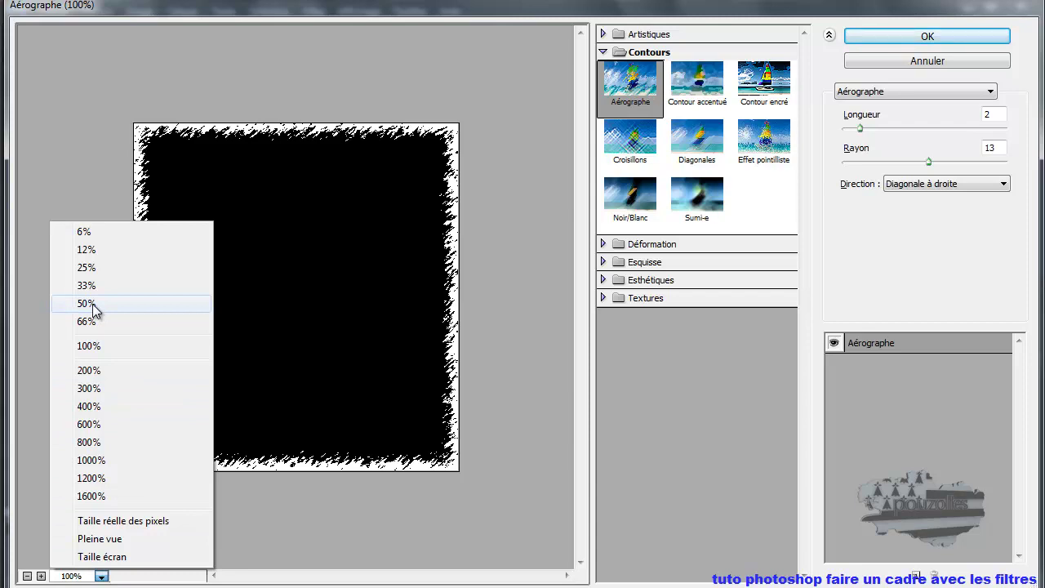
{"action": "left_click", "coordinate": [99, 369]}
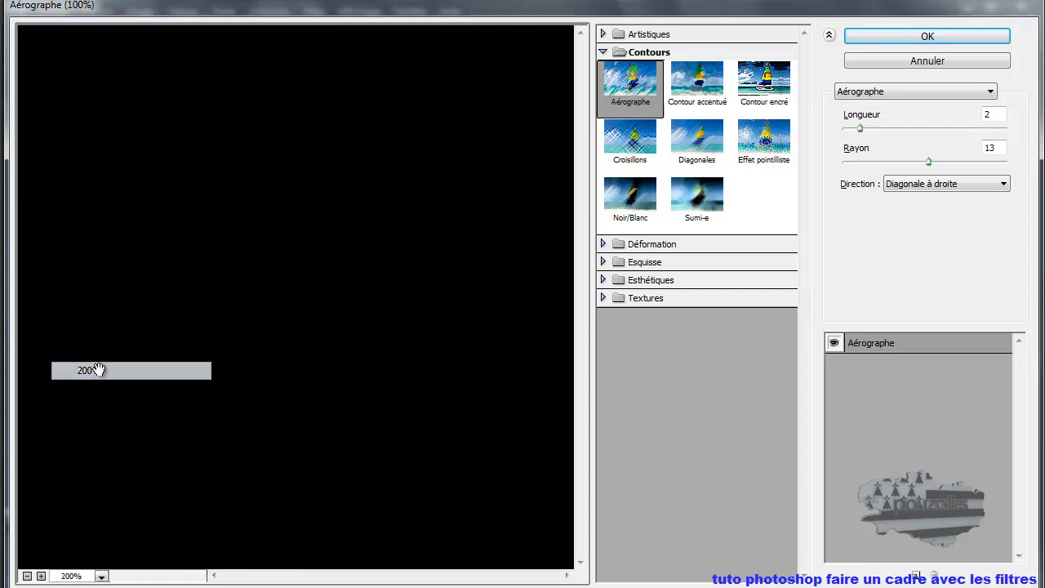
{"action": "left_click", "coordinate": [102, 576]}
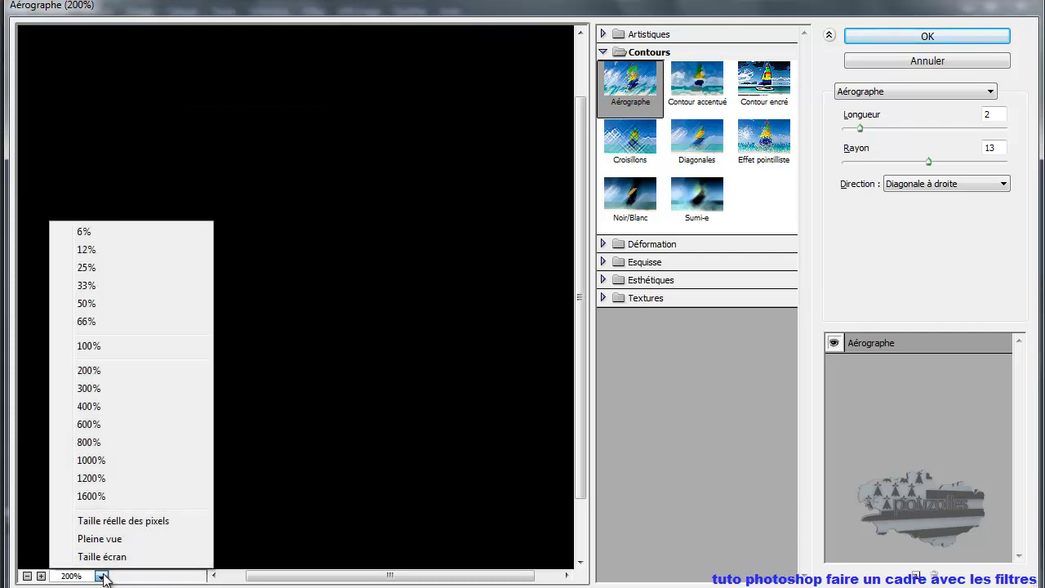
{"action": "left_click", "coordinate": [105, 342]}
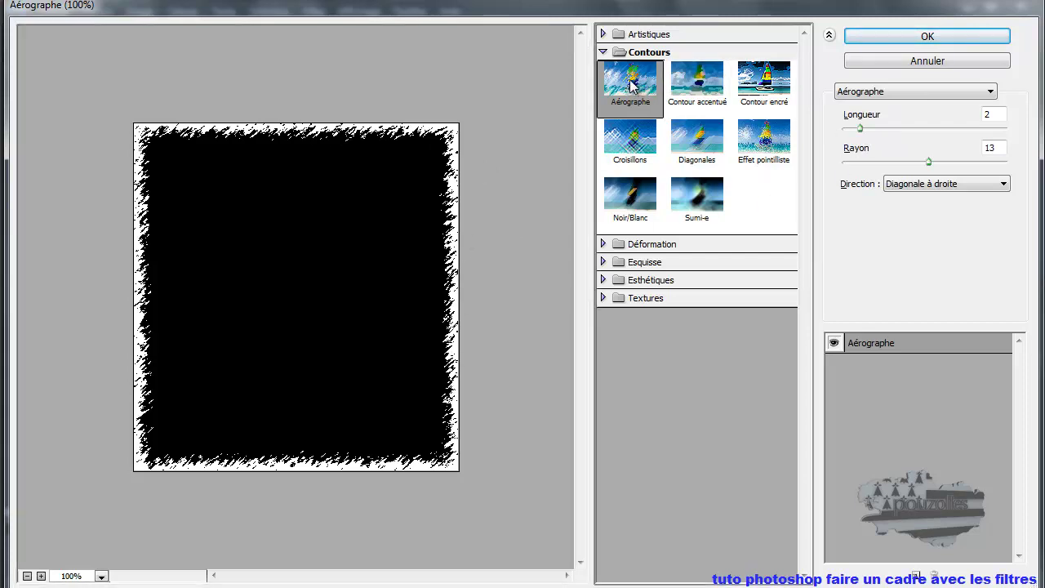
Step: Set Aérographe to Longueur 4 and Rayon 5, briefly try Verre, then stack a second effect
{"action": "mouse_move", "coordinate": [861, 130]}
{"action": "left_mouse_down"}
{"action": "mouse_move", "coordinate": [846, 130]}
{"action": "mouse_move", "coordinate": [882, 129]}
{"action": "left_mouse_up"}
{"action": "mouse_move", "coordinate": [929, 163]}
{"action": "left_mouse_down"}
{"action": "mouse_move", "coordinate": [867, 165]}
{"action": "mouse_move", "coordinate": [876, 163]}
{"action": "left_mouse_up"}
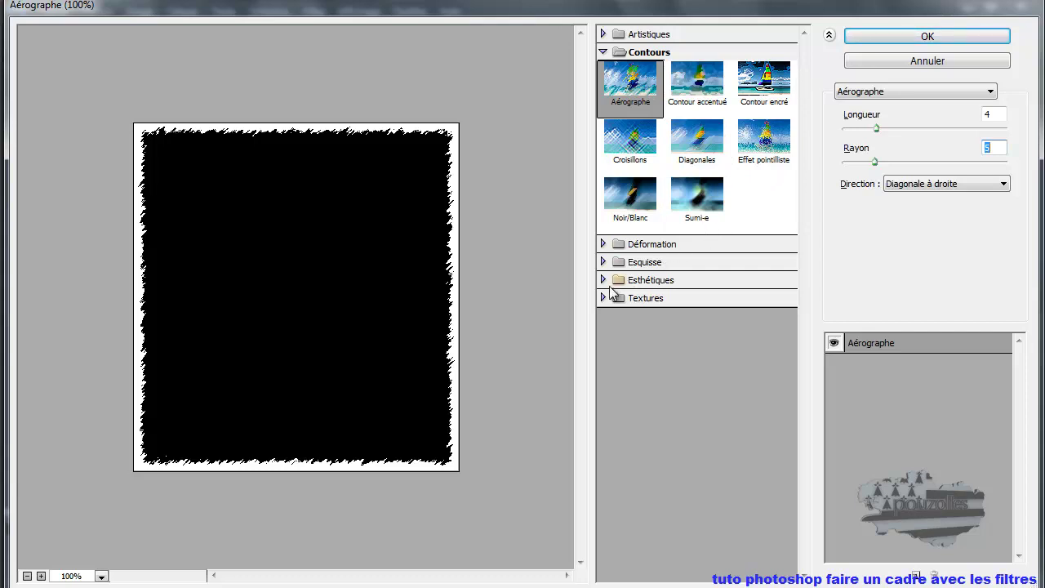
{"action": "left_click", "coordinate": [603, 244]}
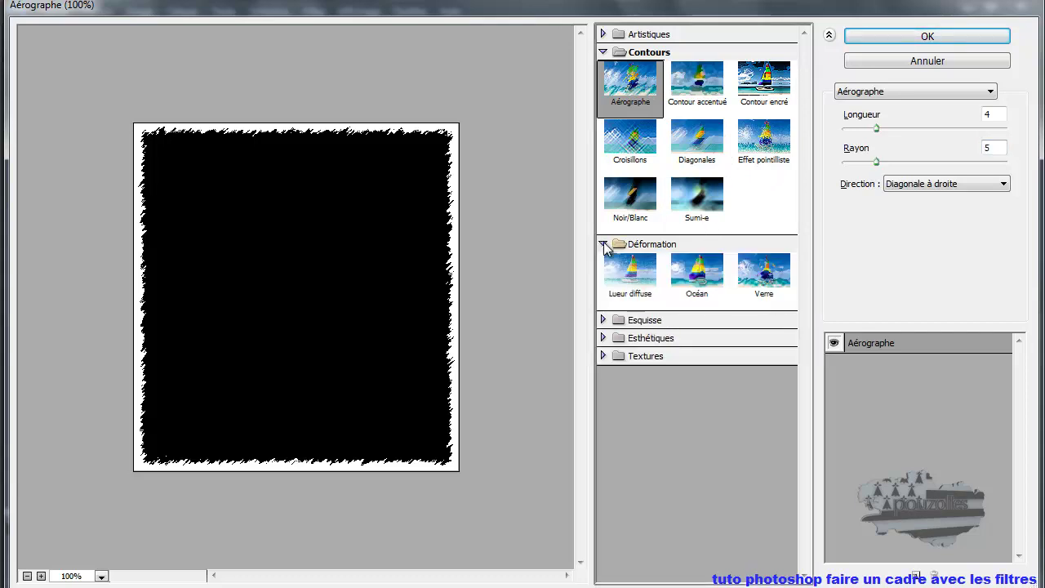
{"action": "left_click", "coordinate": [766, 272]}
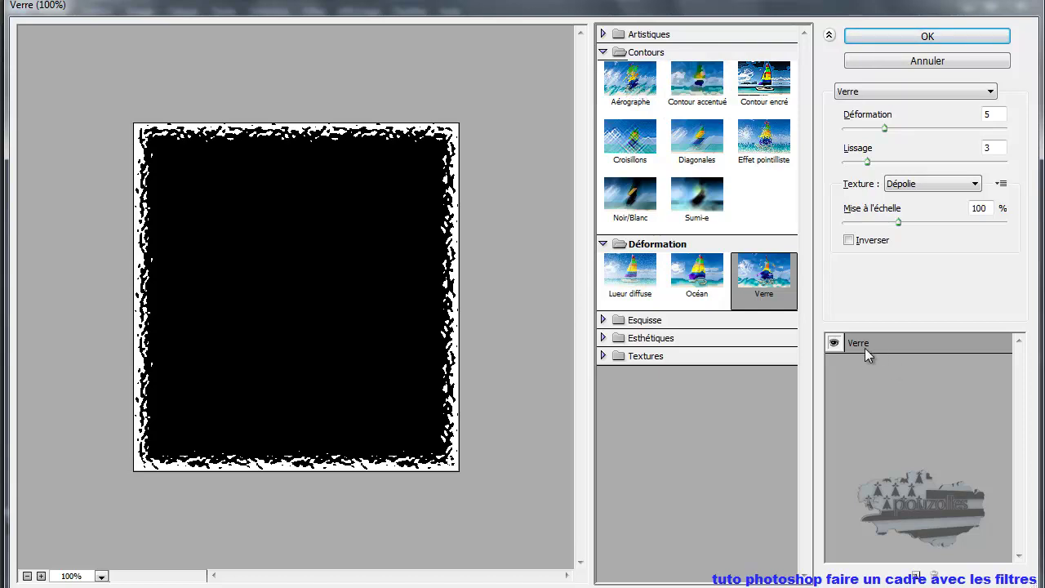
{"action": "left_click", "coordinate": [636, 83]}
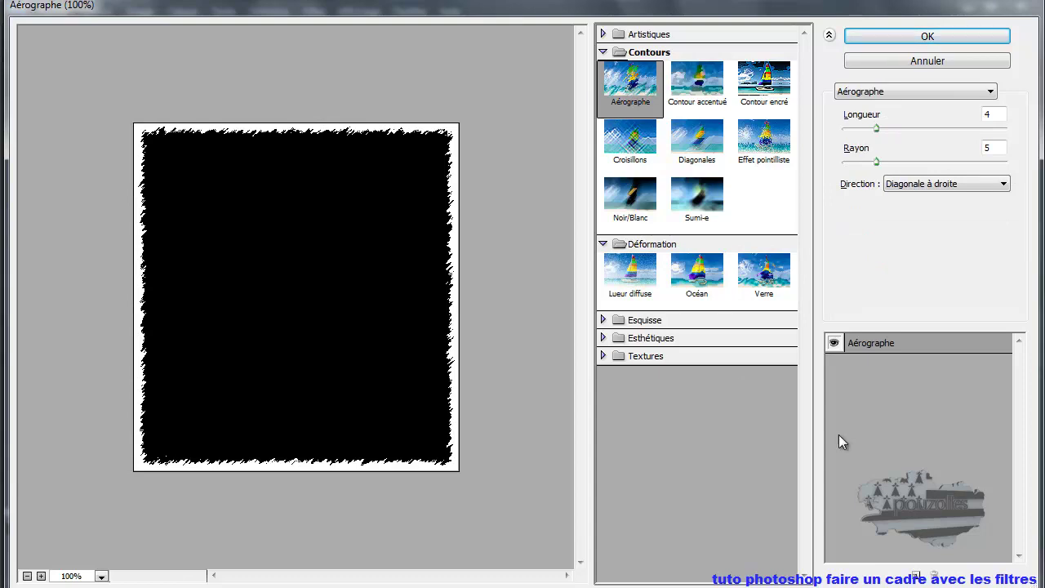
{"action": "left_click", "coordinate": [916, 574]}
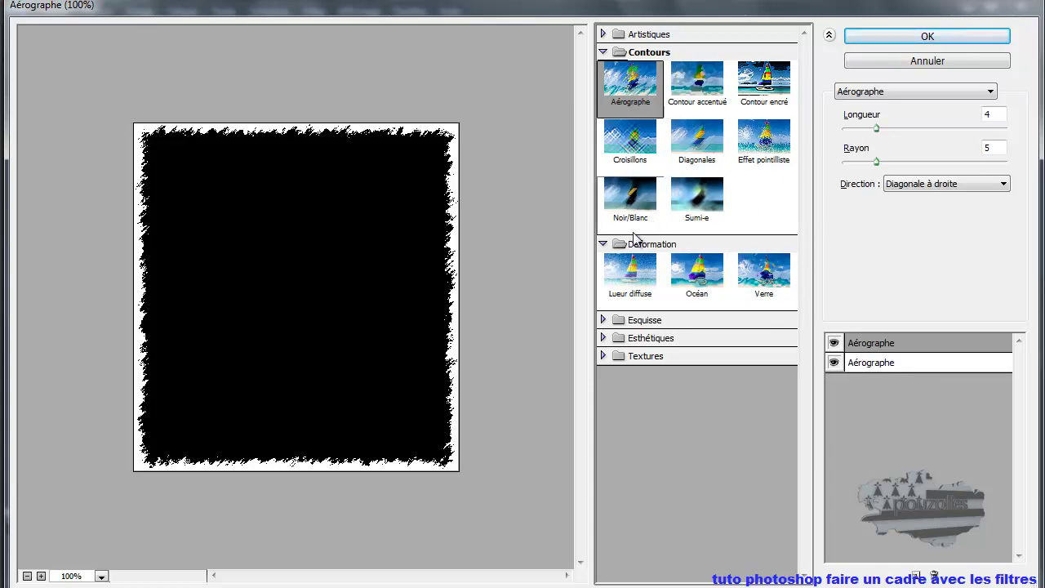
Step: Make the new effect Verre, move it below Aérographe, and toggle both to compare
{"action": "left_click", "coordinate": [763, 282]}
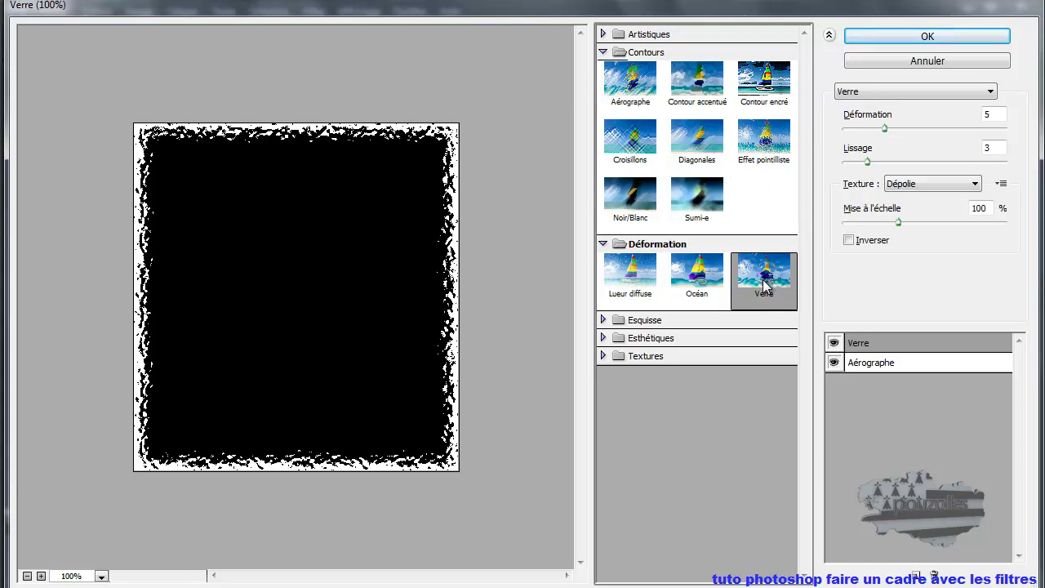
{"action": "left_click_drag", "start_coordinate": [925, 341], "coordinate": [927, 366]}
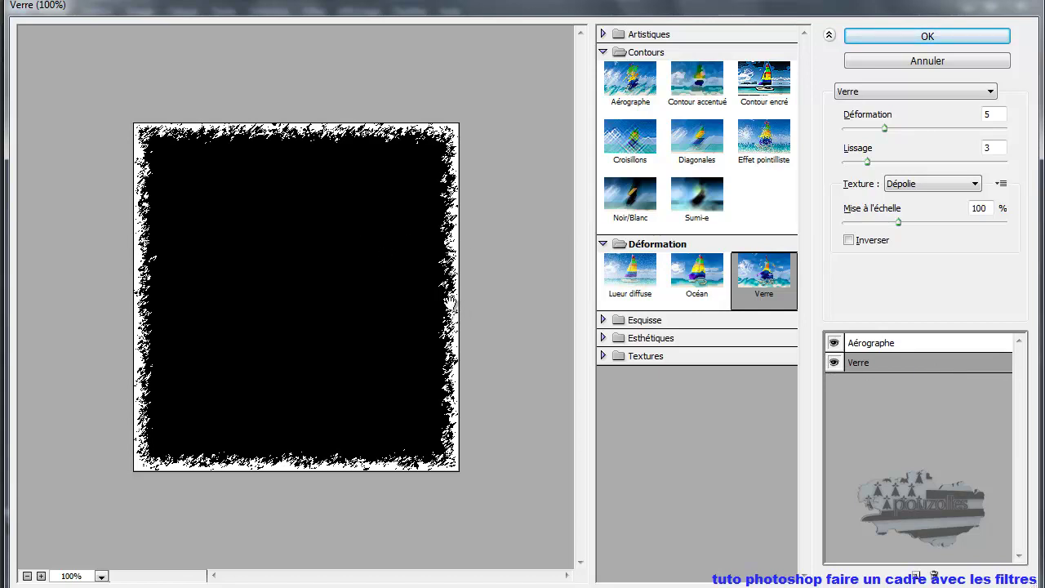
{"action": "left_click", "coordinate": [833, 362]}
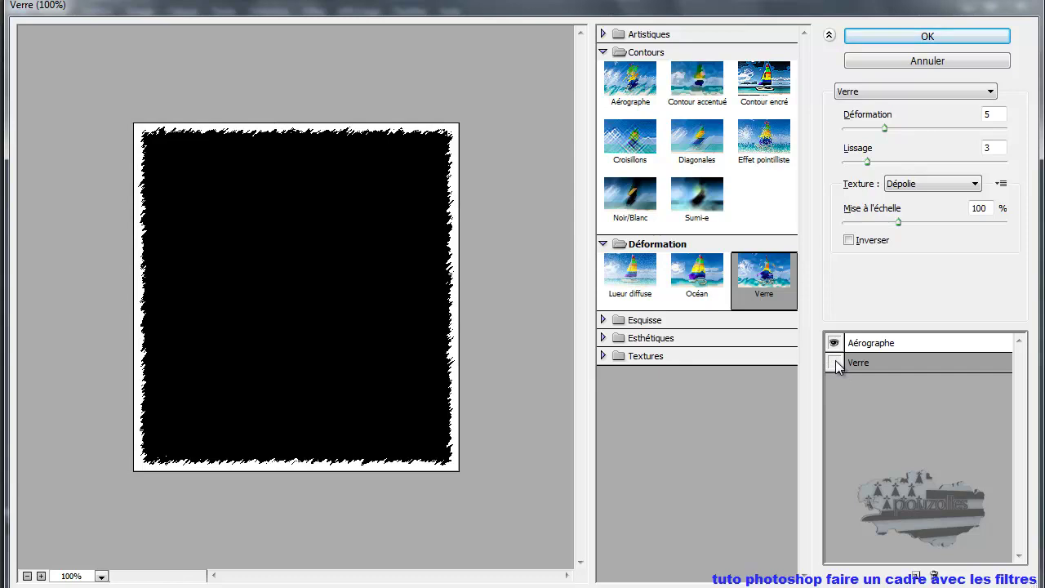
{"action": "left_click", "coordinate": [833, 362]}
{"action": "left_click", "coordinate": [834, 343]}
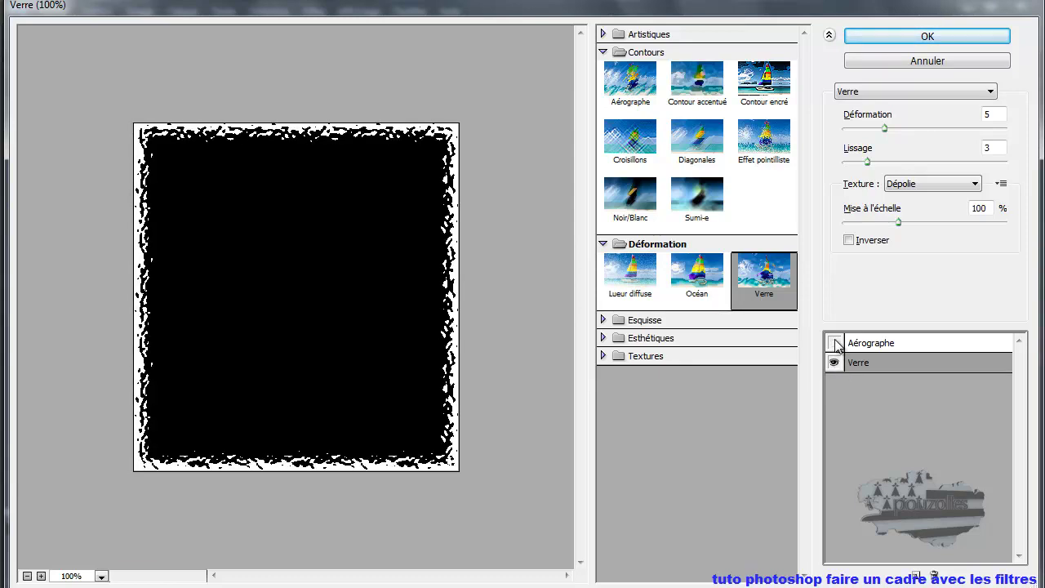
{"action": "left_click", "coordinate": [833, 343]}
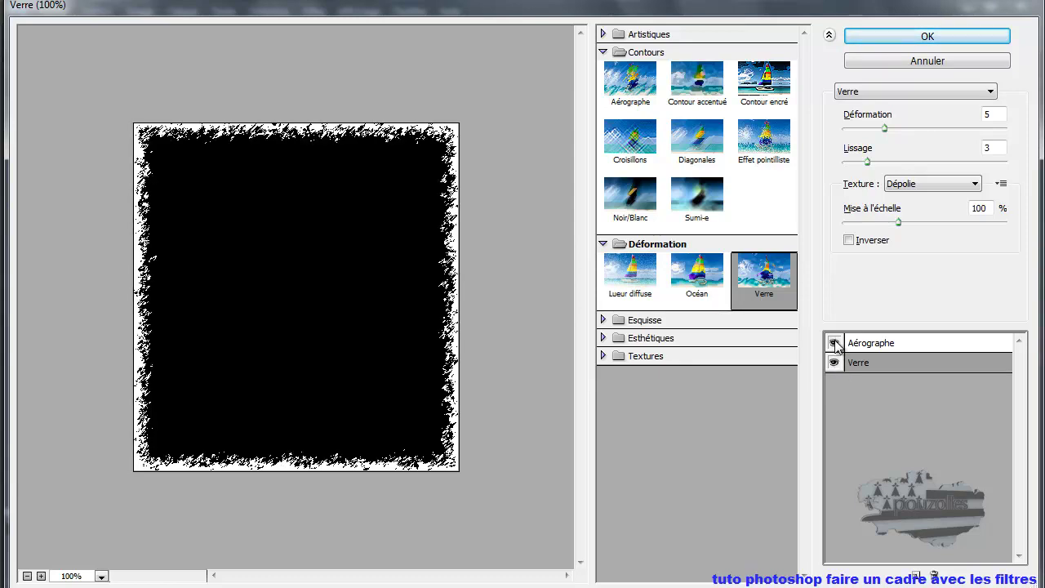
Step: Set Verre to Déformation 3 and Lissage 4, then apply the combined filters
{"action": "left_click", "coordinate": [884, 130]}
{"action": "left_click_drag", "start_coordinate": [882, 129], "coordinate": [870, 134]}
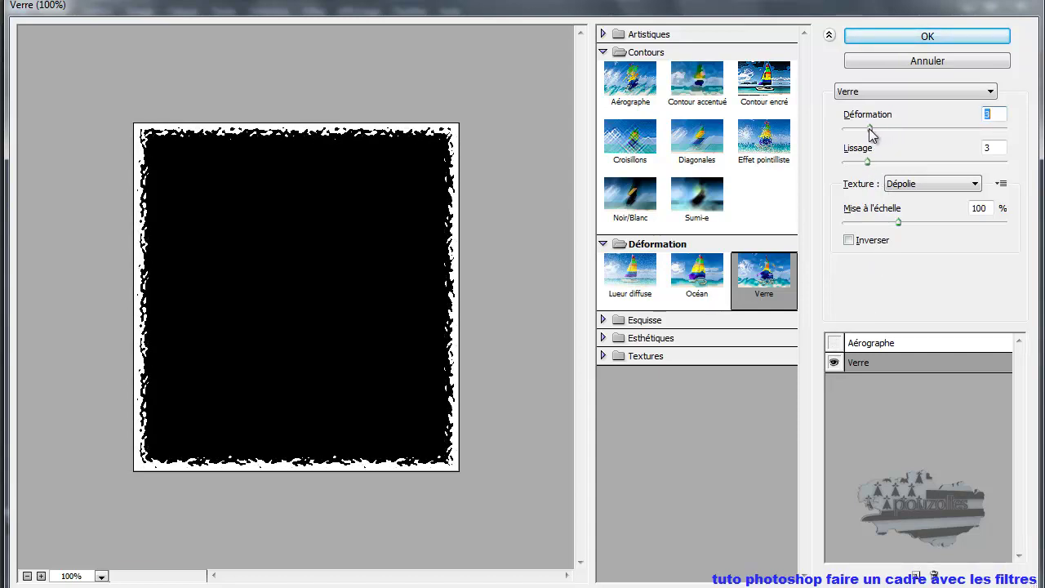
{"action": "left_click", "coordinate": [833, 343]}
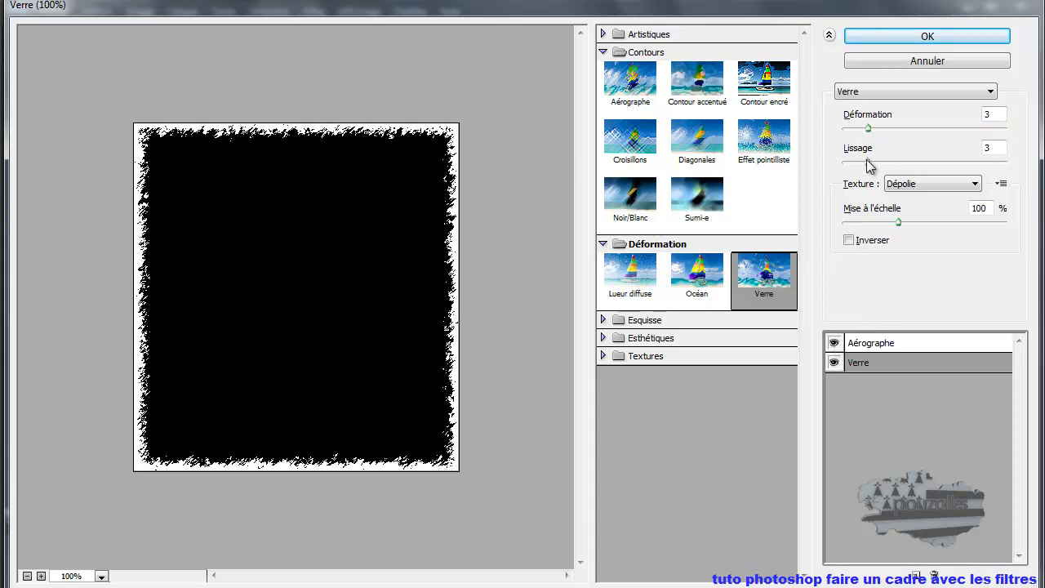
{"action": "left_click_drag", "start_coordinate": [869, 162], "coordinate": [882, 163]}
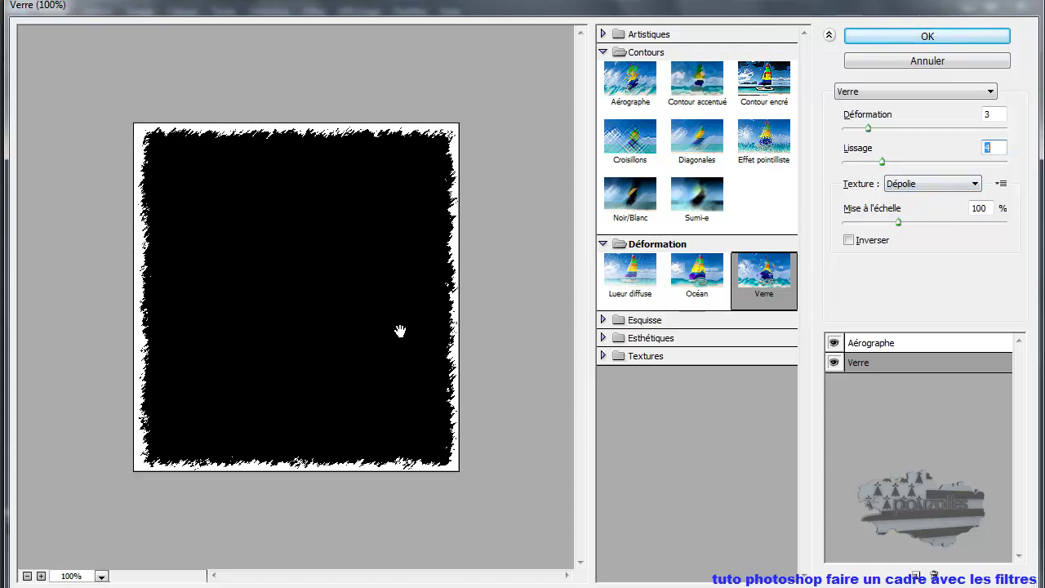
{"action": "left_click", "coordinate": [947, 36]}
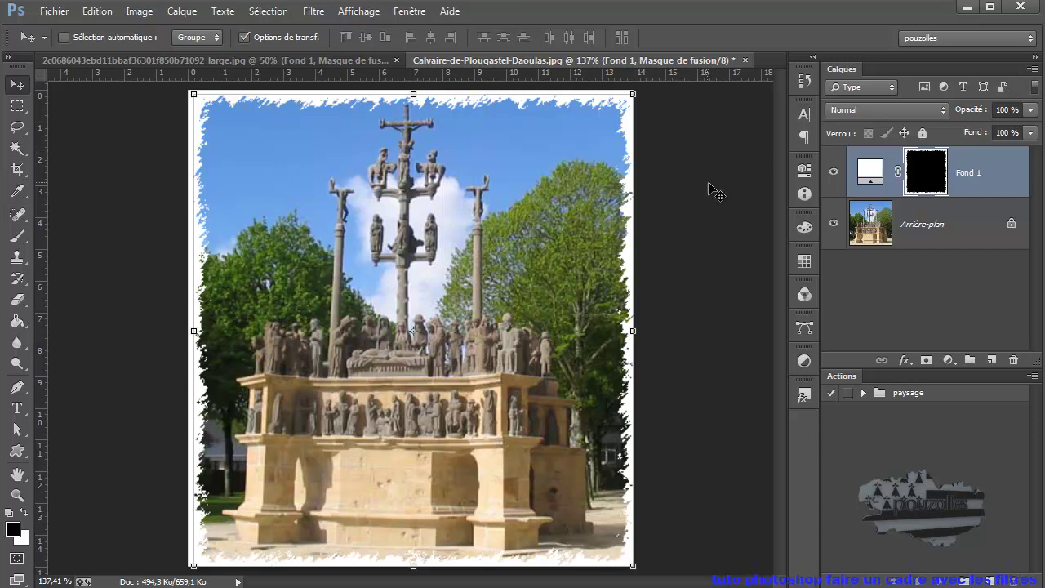
Step: Try near-black and grey fill colours for Fond 1, then cancel to keep white
{"action": "double_click", "coordinate": [873, 173]}
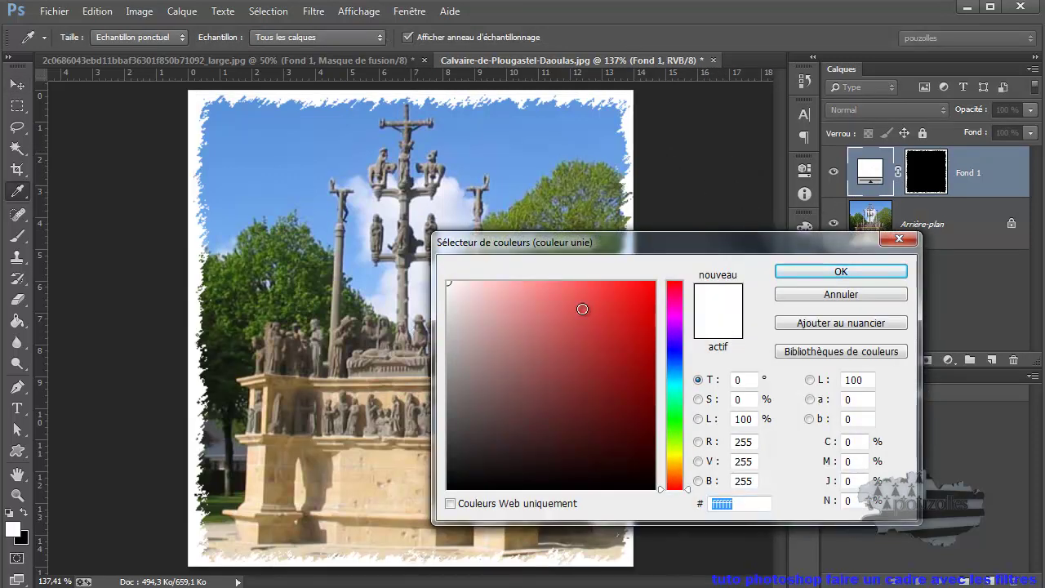
{"action": "left_click", "coordinate": [618, 295]}
{"action": "mouse_move", "coordinate": [506, 385]}
{"action": "left_mouse_down"}
{"action": "mouse_move", "coordinate": [450, 480]}
{"action": "mouse_move", "coordinate": [458, 483]}
{"action": "left_mouse_up"}
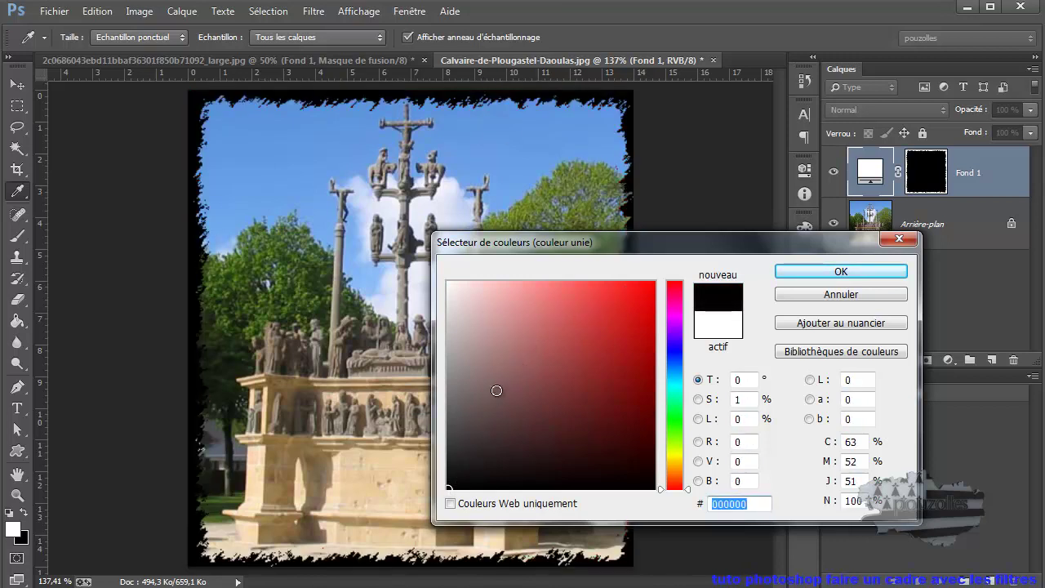
{"action": "left_click", "coordinate": [447, 370]}
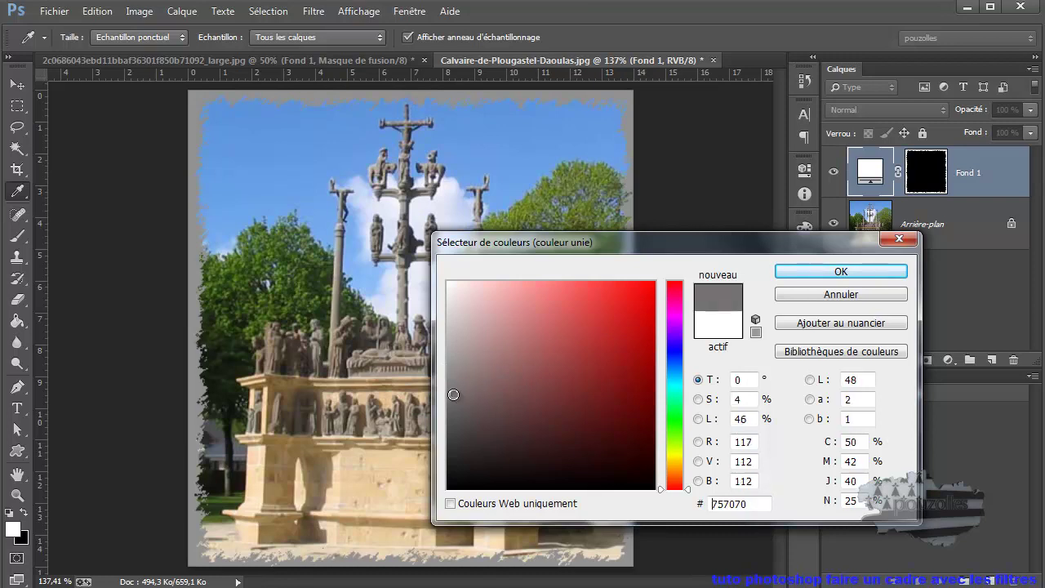
{"action": "left_click_drag", "start_coordinate": [455, 393], "coordinate": [455, 396]}
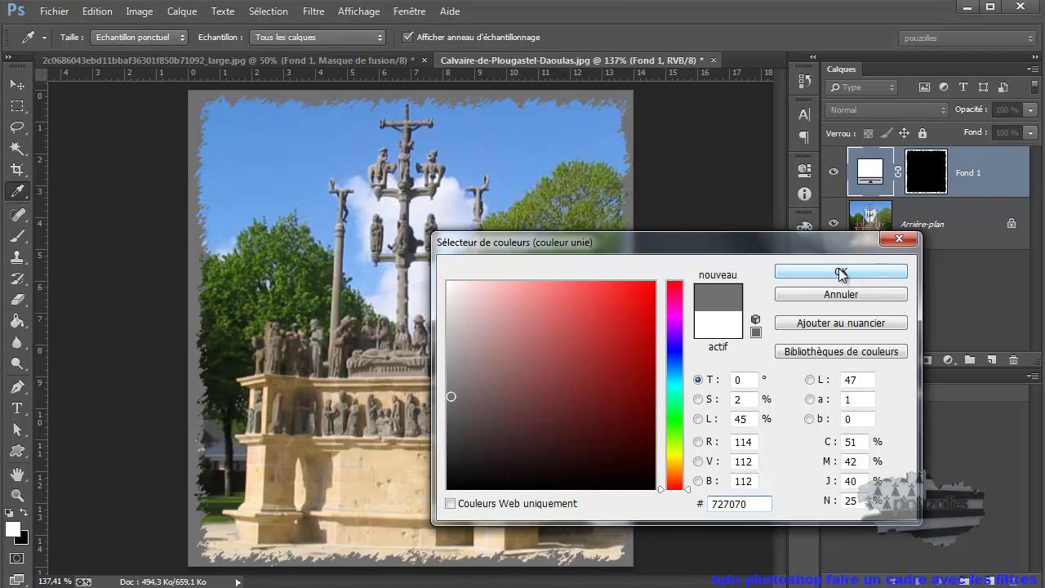
{"action": "left_click", "coordinate": [843, 292]}
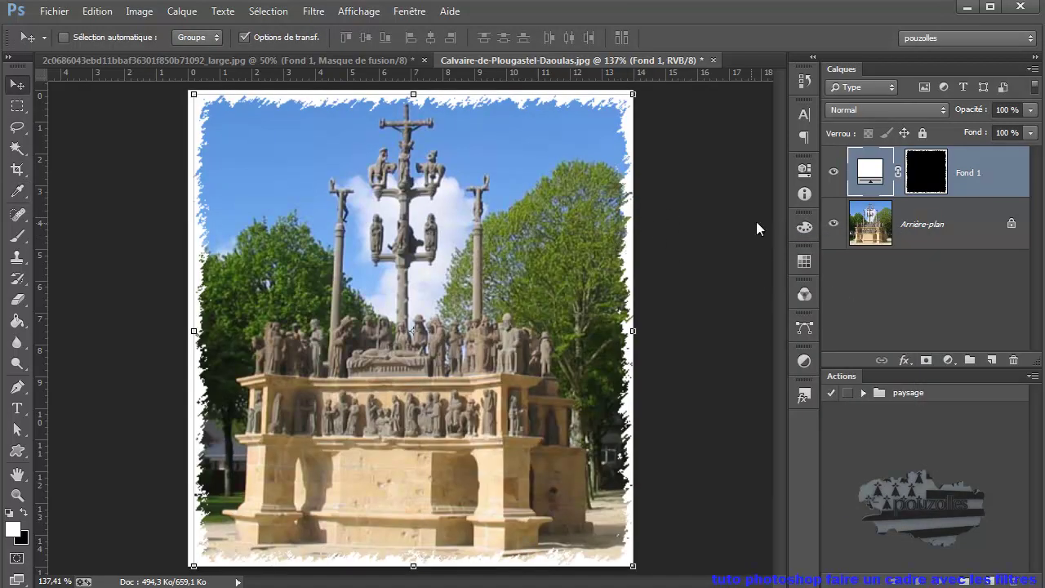
Step: Set the Fond 1 fill colour to black 000000 and deselect the layer
{"action": "double_click", "coordinate": [871, 170]}
{"action": "left_click", "coordinate": [501, 415]}
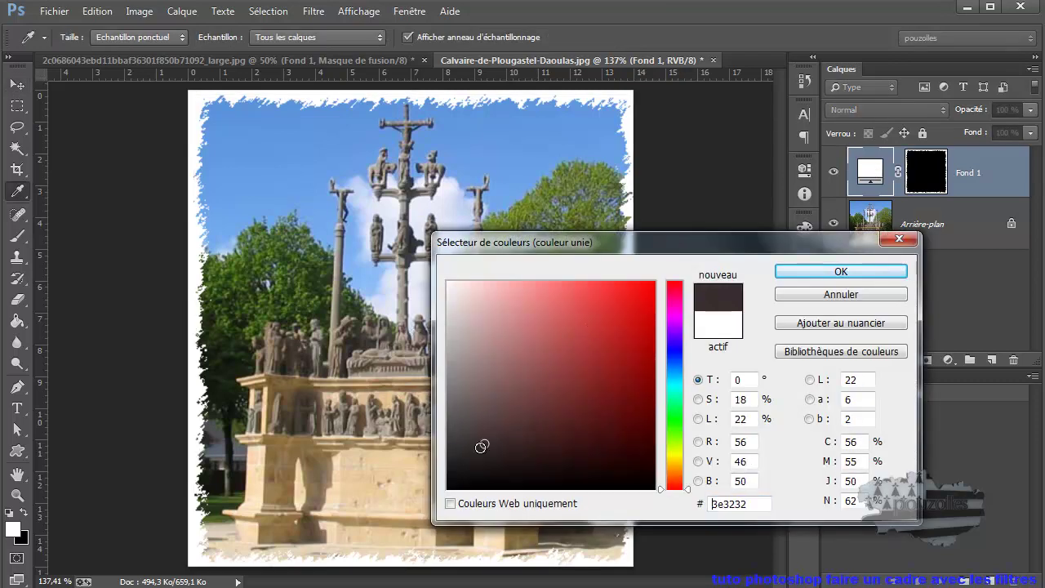
{"action": "left_click_drag", "start_coordinate": [501, 416], "coordinate": [448, 488]}
{"action": "left_click", "coordinate": [862, 272]}
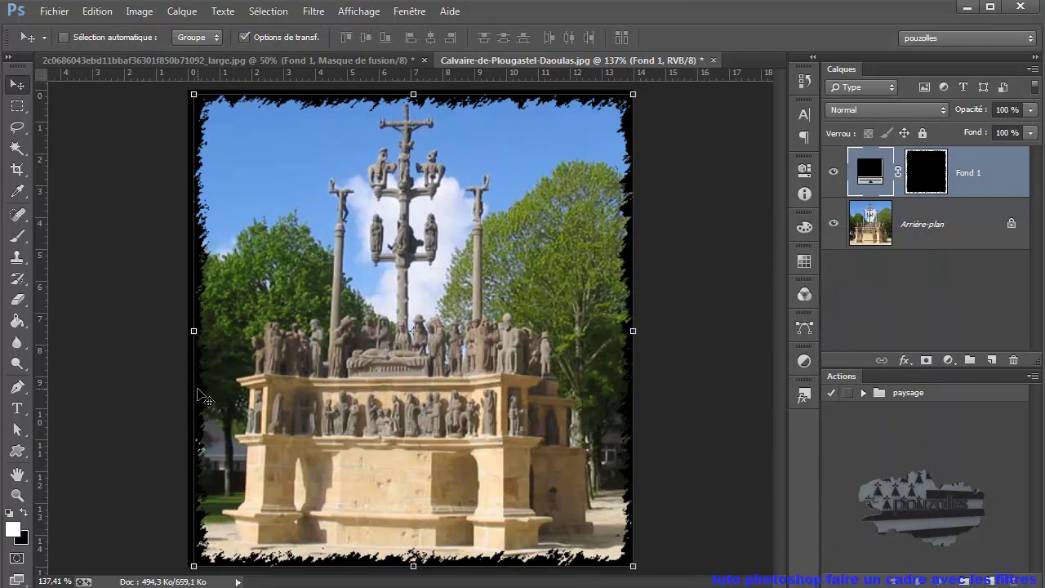
{"action": "left_click", "coordinate": [896, 298]}
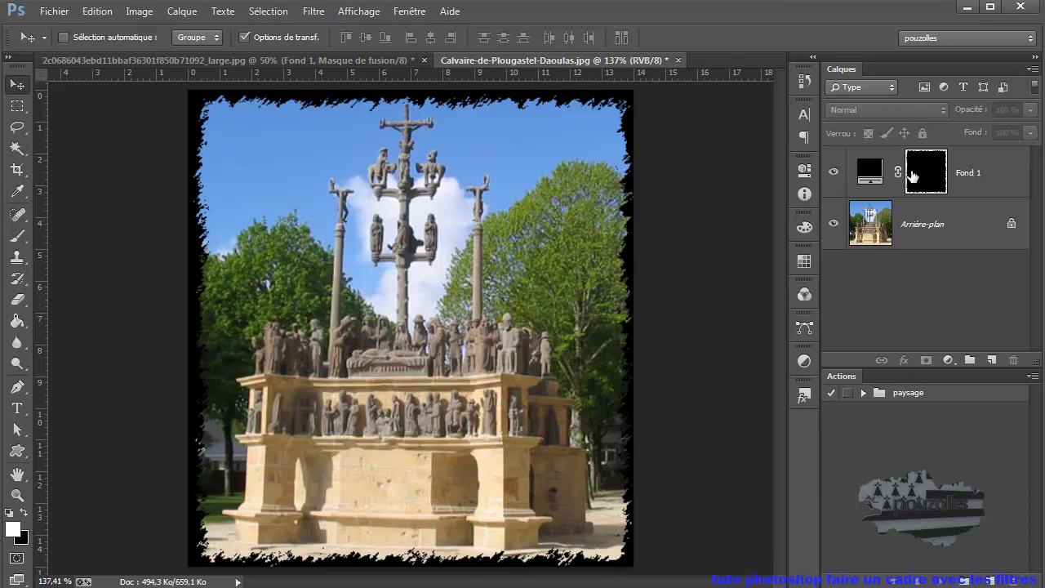
Step: Bring up the layer style blending options for the Fond 1 layer mask
{"action": "left_click", "coordinate": [919, 173]}
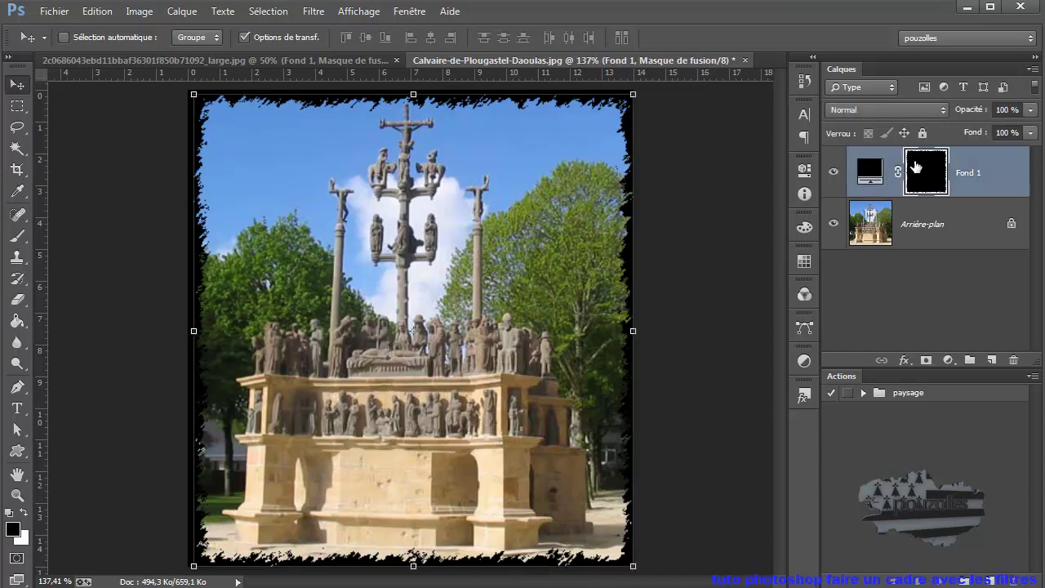
{"action": "left_click", "coordinate": [903, 360]}
{"action": "left_click", "coordinate": [902, 380]}
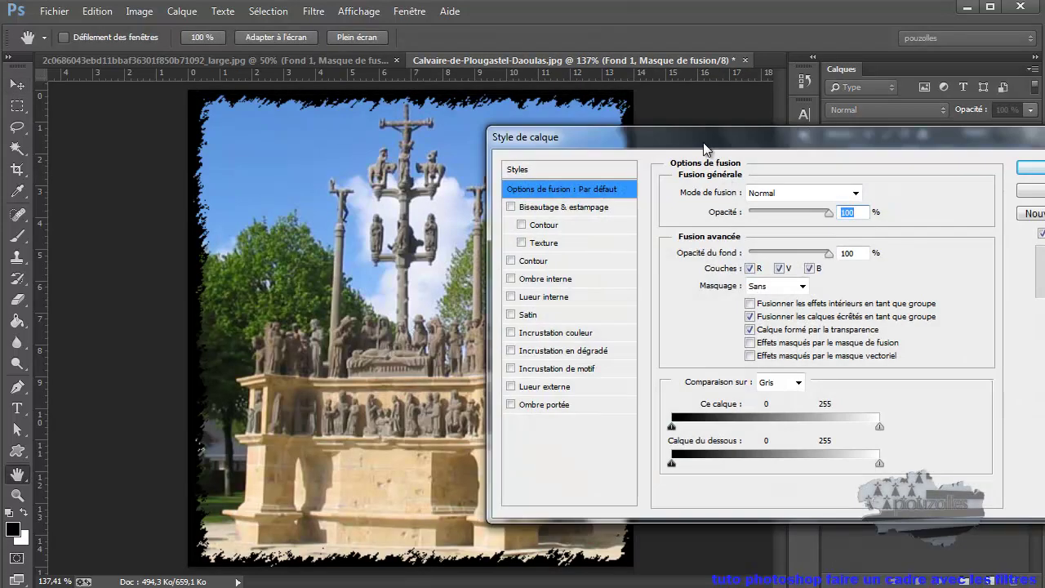
{"action": "left_click_drag", "start_coordinate": [717, 150], "coordinate": [851, 113]}
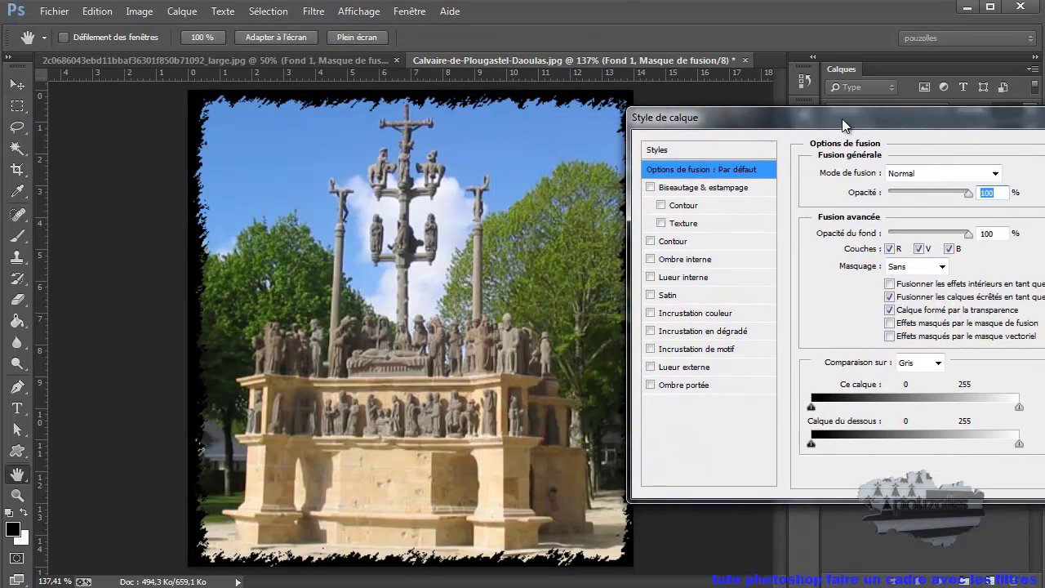
Step: Add a Biseautage & estampage bevel to the frame, tweak opacity, and lower depth to 52%
{"action": "left_click", "coordinate": [655, 176]}
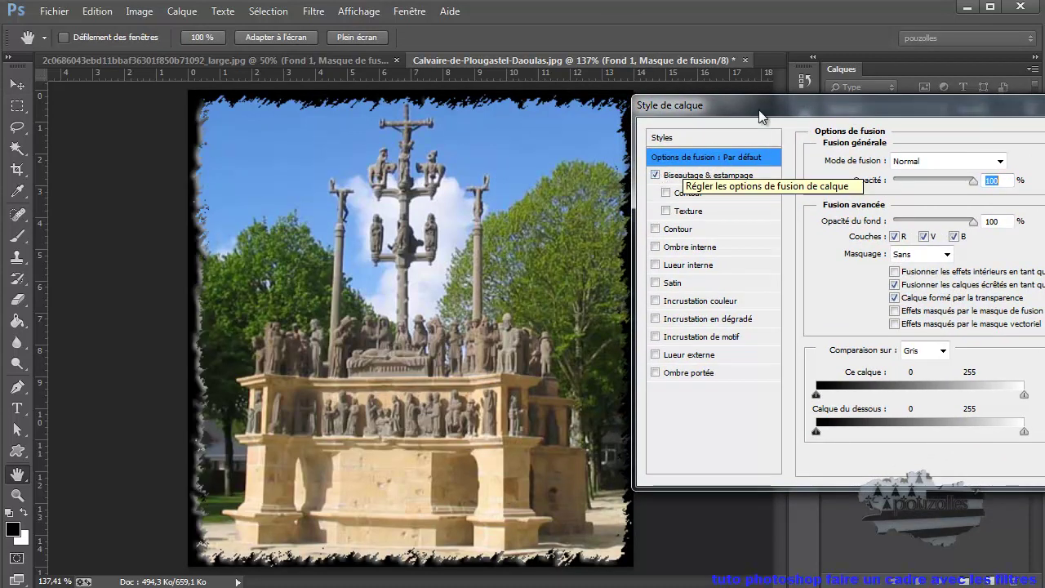
{"action": "left_click_drag", "start_coordinate": [760, 110], "coordinate": [723, 116]}
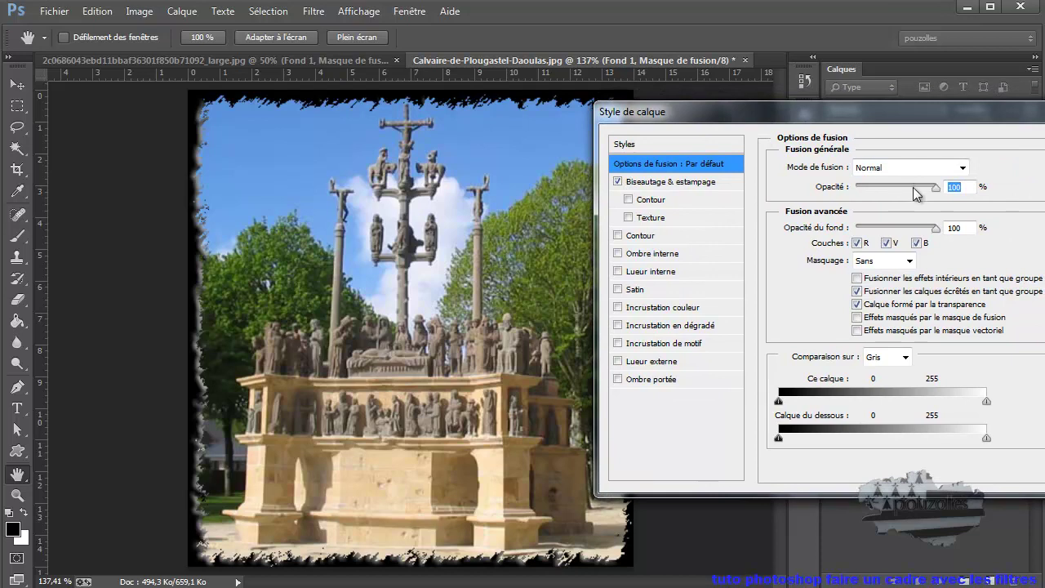
{"action": "mouse_move", "coordinate": [936, 187]}
{"action": "left_mouse_down"}
{"action": "mouse_move", "coordinate": [914, 189]}
{"action": "mouse_move", "coordinate": [925, 199]}
{"action": "left_mouse_up"}
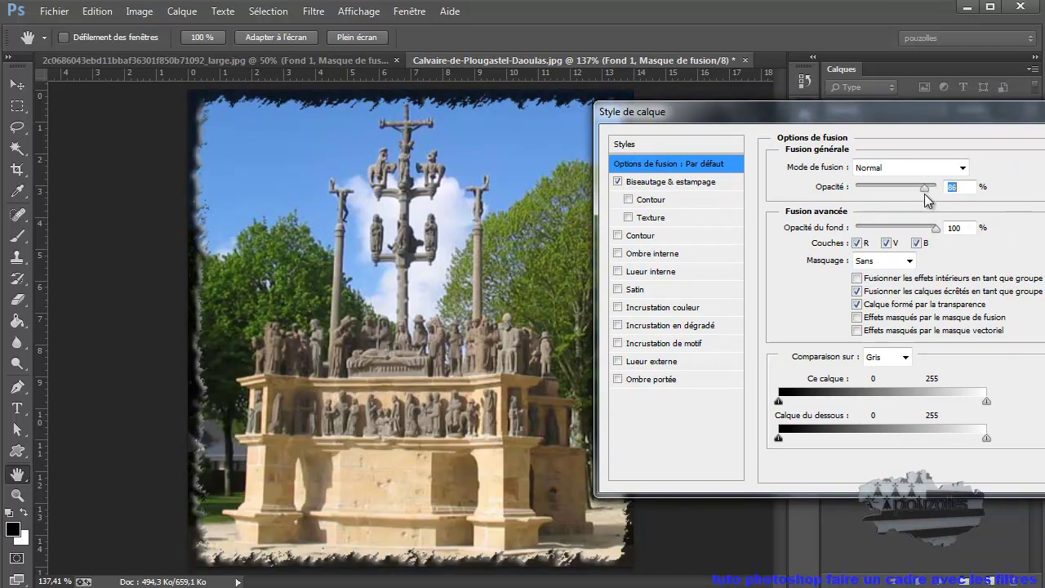
{"action": "left_click", "coordinate": [703, 181]}
{"action": "left_click_drag", "start_coordinate": [886, 214], "coordinate": [880, 214]}
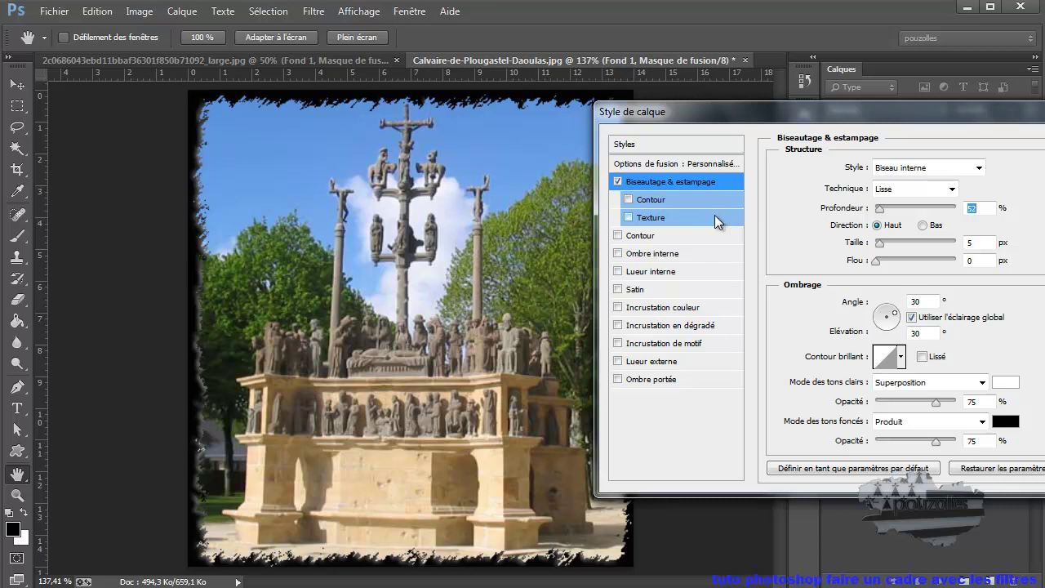
Step: Replace the frame's bevel with a white ffffff Contour stroke and apply the layer style
{"action": "left_click", "coordinate": [618, 182]}
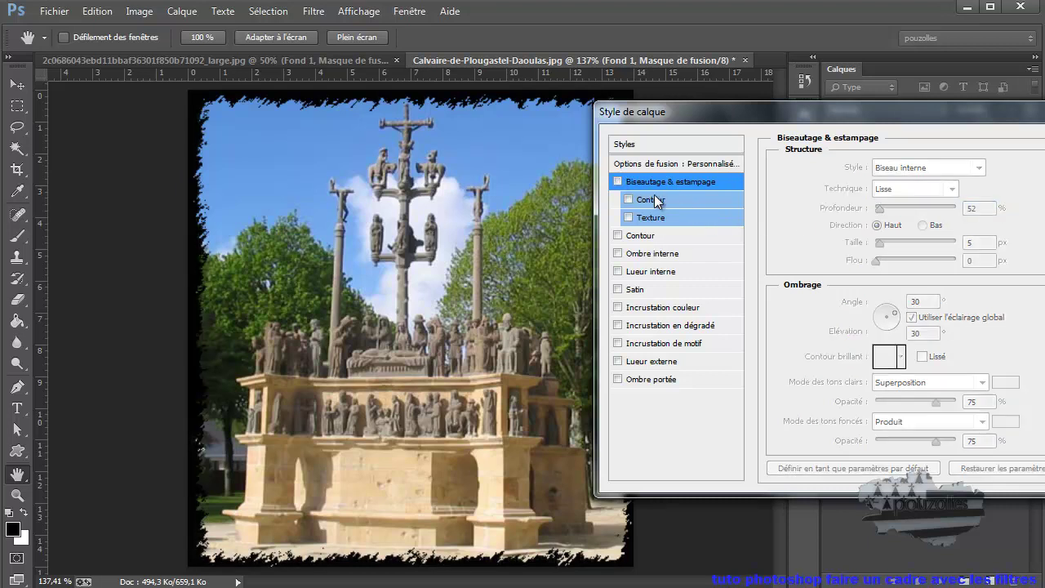
{"action": "left_click", "coordinate": [618, 235]}
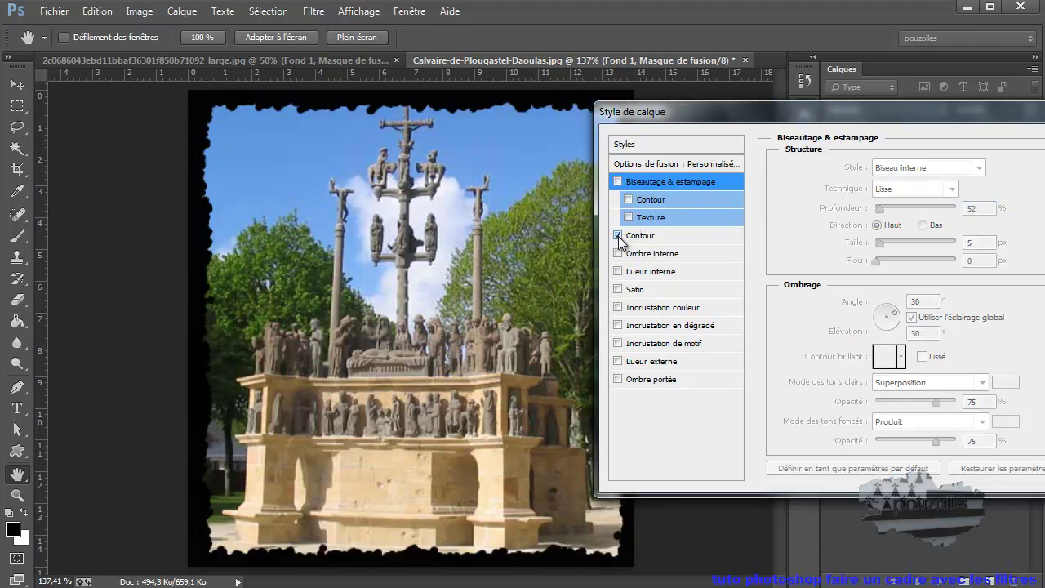
{"action": "left_click", "coordinate": [645, 235]}
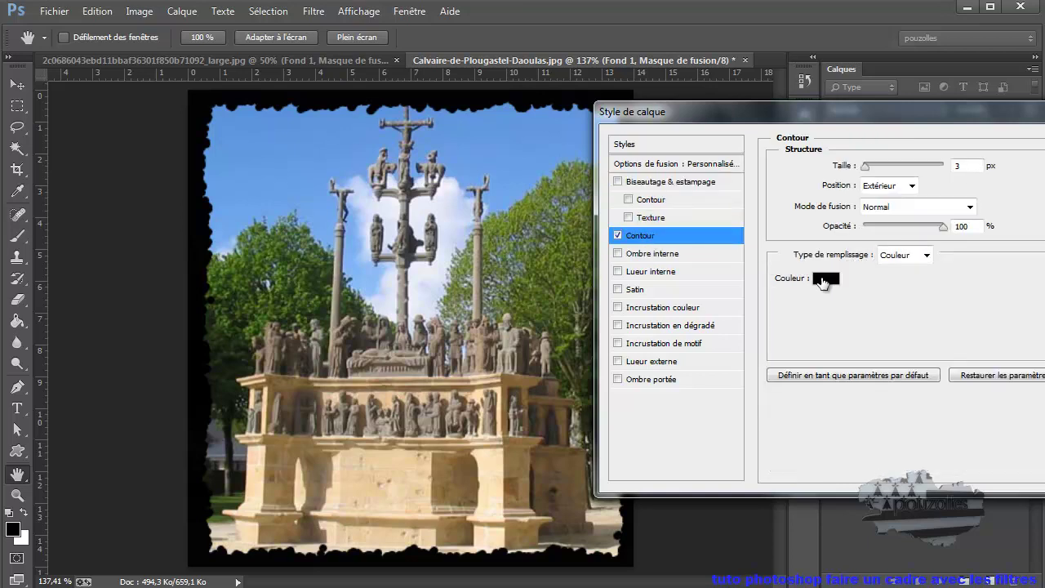
{"action": "left_click", "coordinate": [823, 279]}
{"action": "type", "text": "ffffff"}
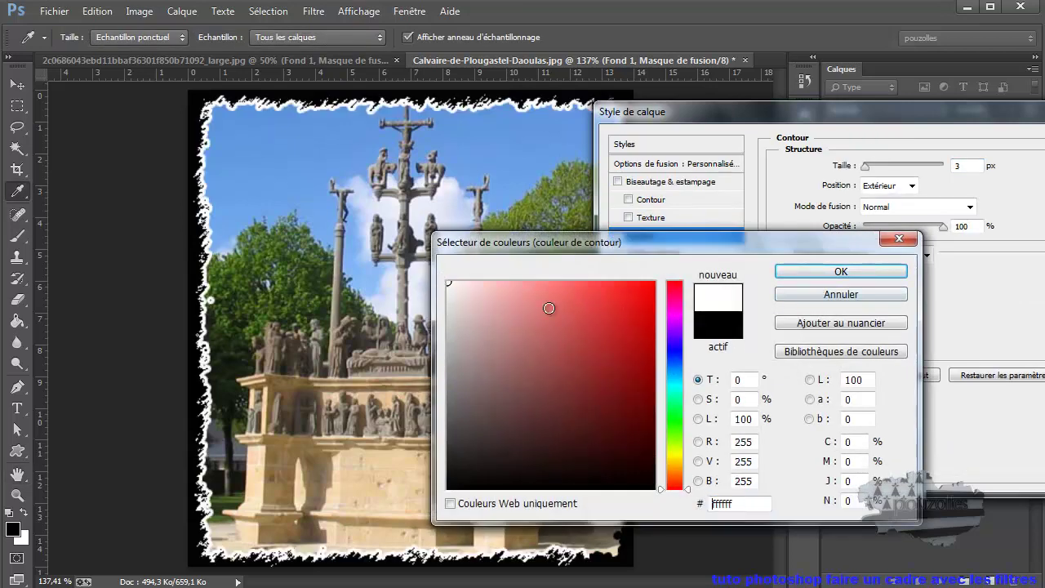
{"action": "left_click", "coordinate": [837, 276]}
{"action": "left_click", "coordinate": [979, 163]}
{"action": "type", "text": "1"}
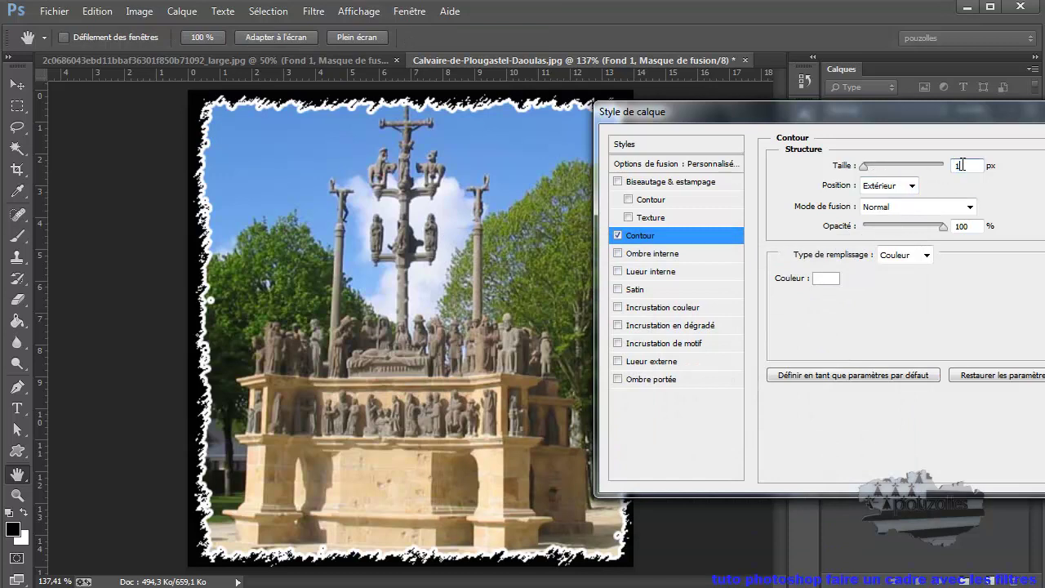
{"action": "key", "text": "Return"}
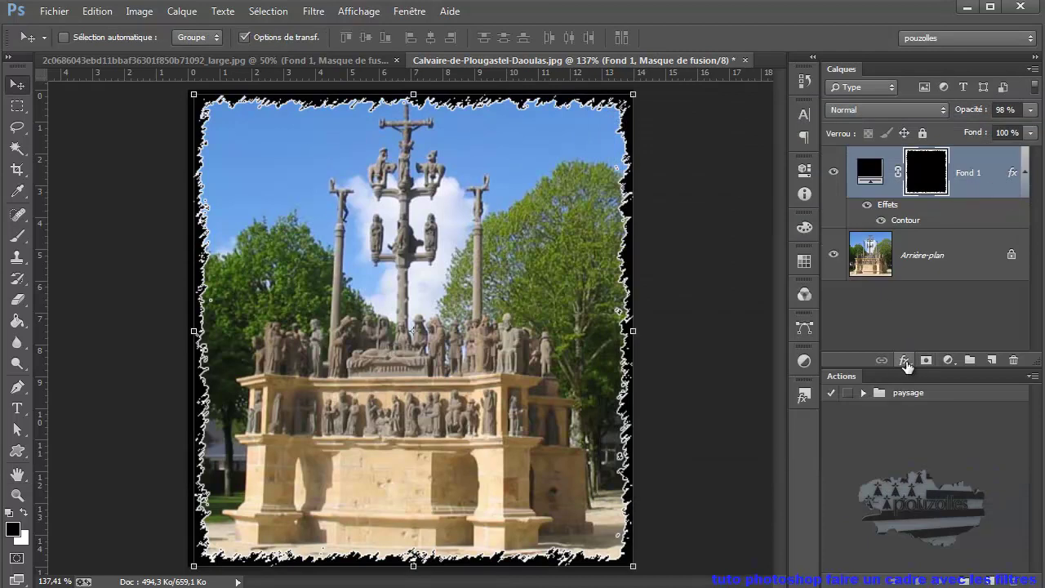
Step: Reopen the frame's Contour stroke settings and lower its opacity to 20%
{"action": "left_click", "coordinate": [906, 362]}
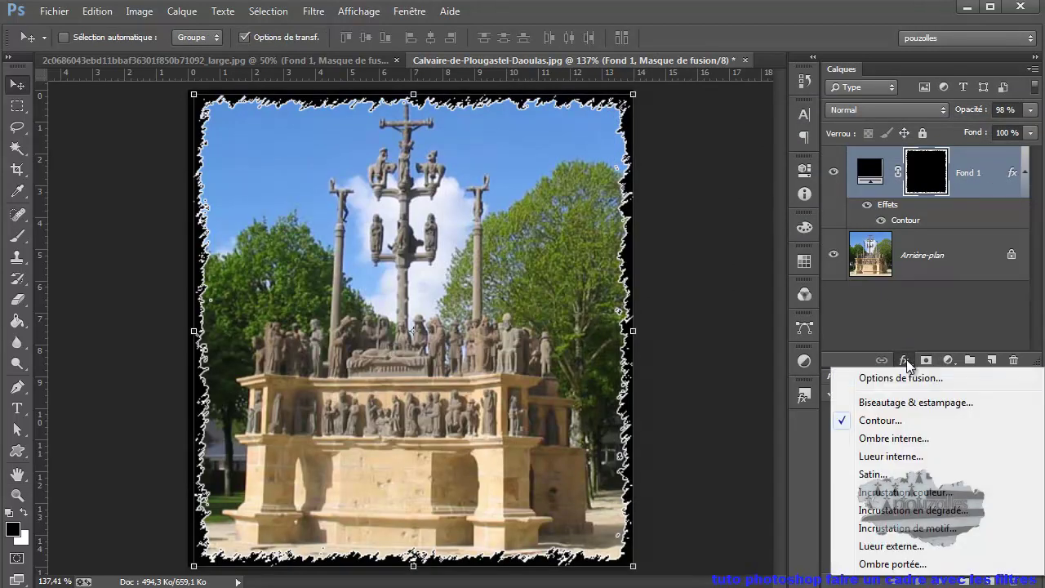
{"action": "left_click", "coordinate": [897, 377]}
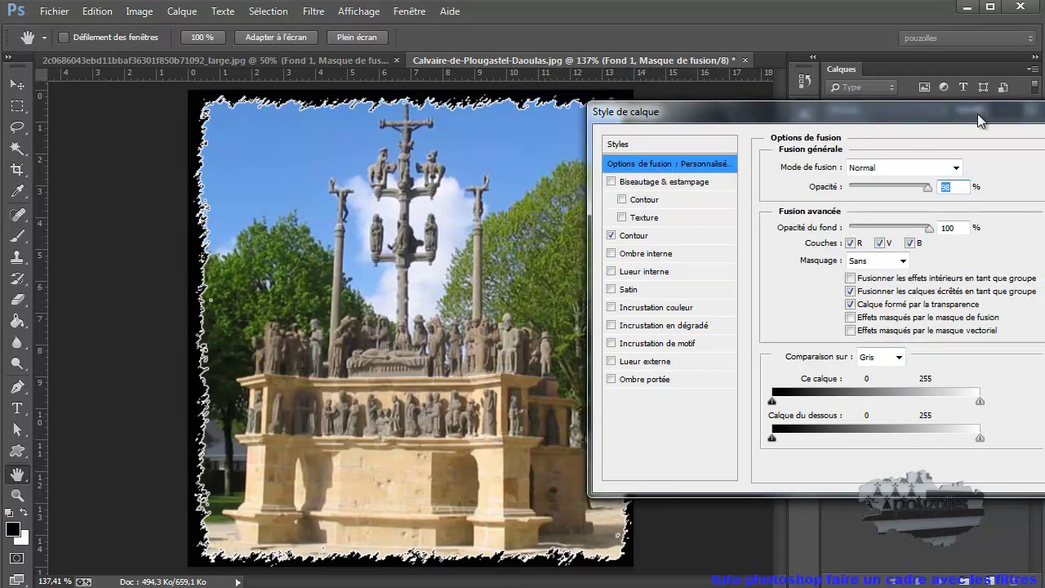
{"action": "left_click_drag", "start_coordinate": [990, 121], "coordinate": [894, 121]}
{"action": "left_click", "coordinate": [991, 170]}
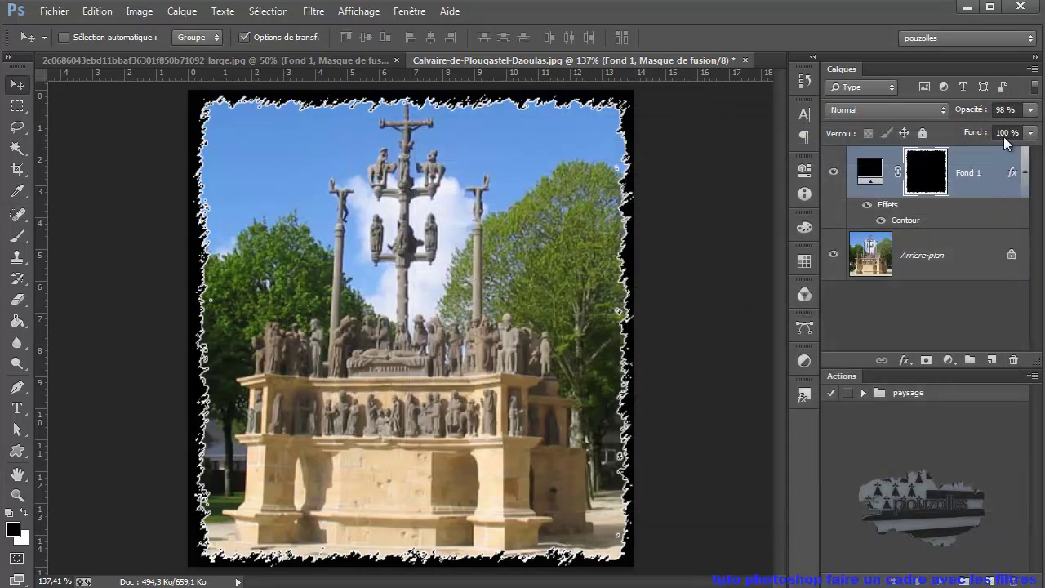
{"action": "double_click", "coordinate": [899, 220]}
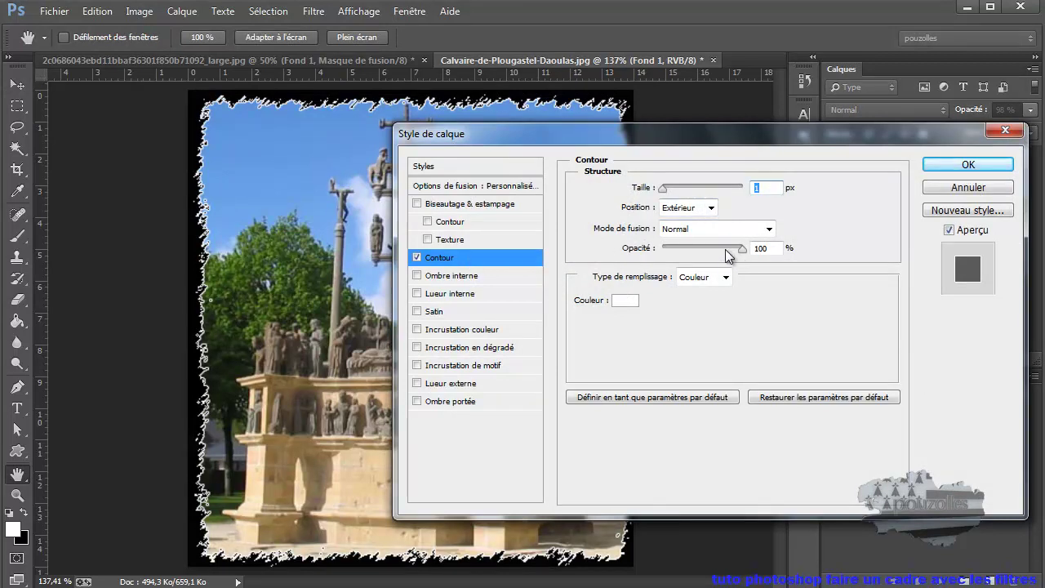
{"action": "left_click_drag", "start_coordinate": [744, 247], "coordinate": [710, 253]}
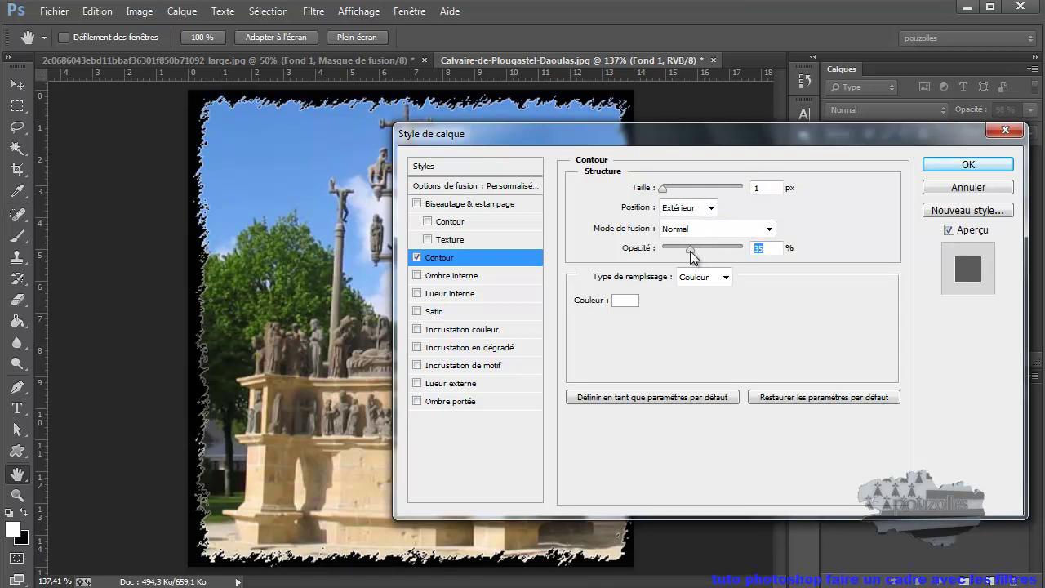
{"action": "left_click", "coordinate": [680, 250]}
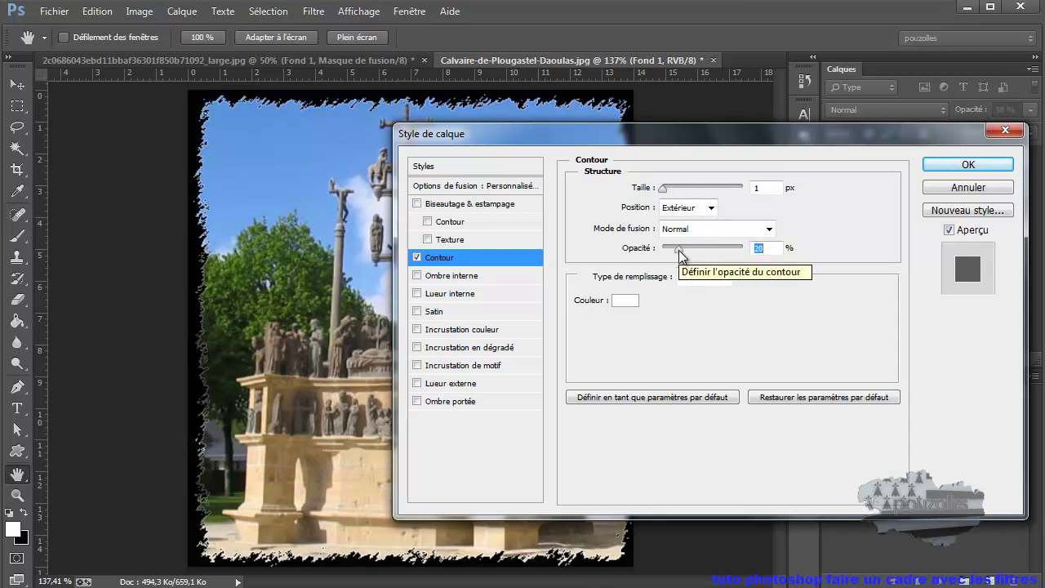
Step: Add an Ombre portée drop shadow to the frame with a 38° angle
{"action": "left_click", "coordinate": [416, 401]}
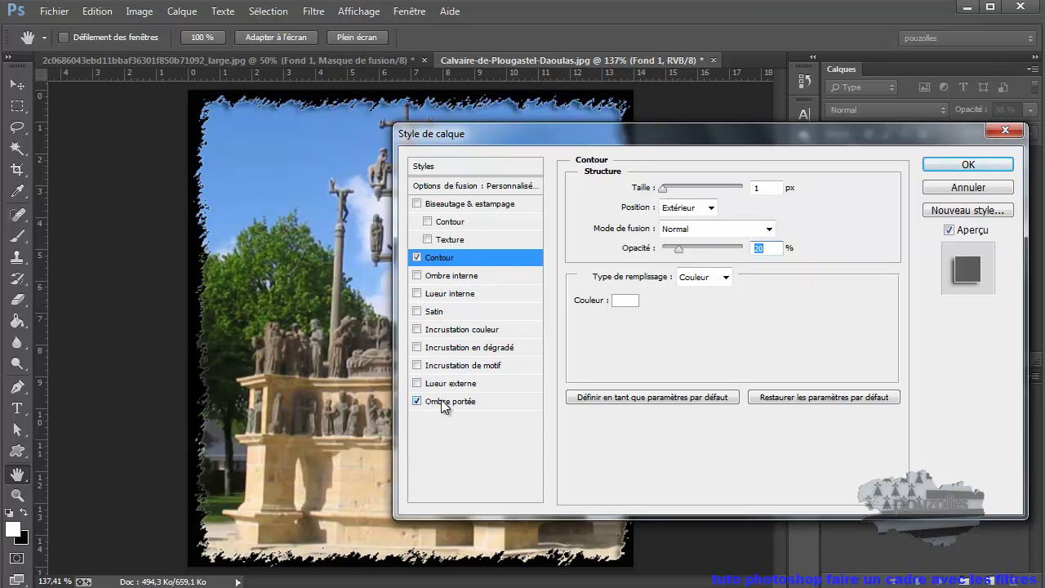
{"action": "mouse_move", "coordinate": [620, 137]}
{"action": "left_mouse_down"}
{"action": "mouse_move", "coordinate": [437, 285]}
{"action": "mouse_move", "coordinate": [264, 290]}
{"action": "mouse_move", "coordinate": [236, 279]}
{"action": "left_mouse_up"}
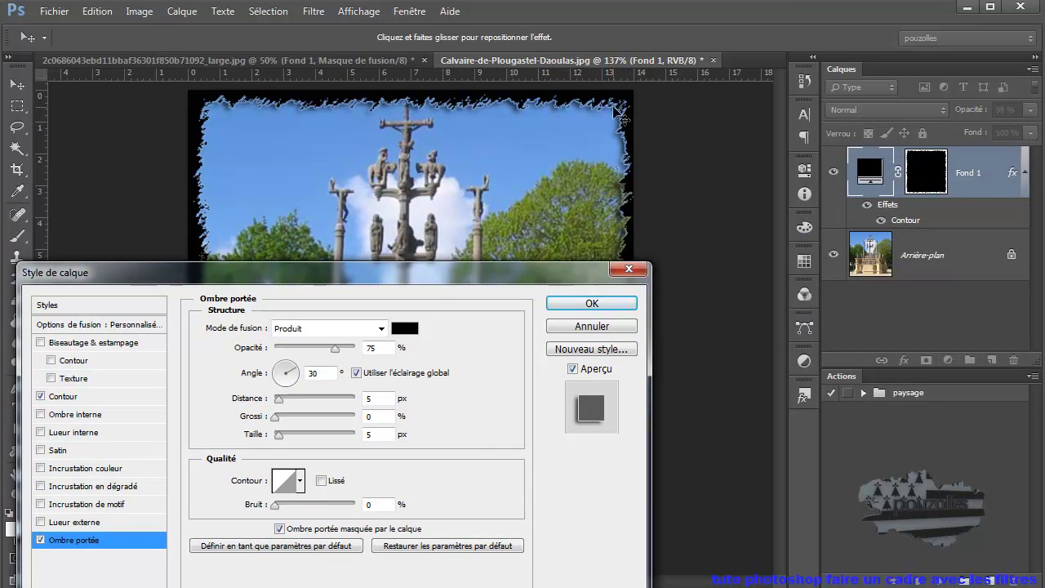
{"action": "left_click_drag", "start_coordinate": [434, 275], "coordinate": [473, 249]}
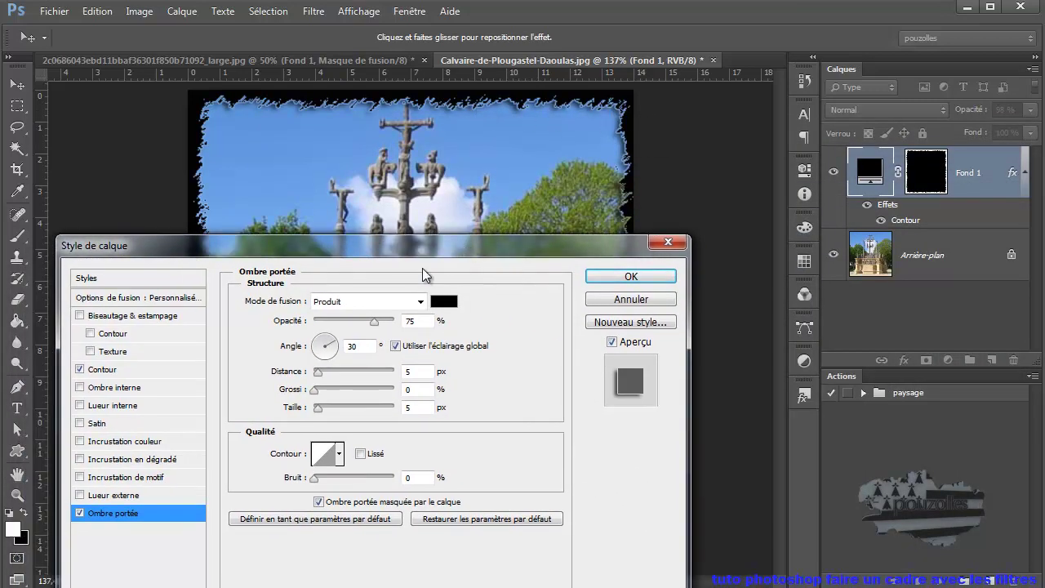
{"action": "mouse_move", "coordinate": [335, 349]}
{"action": "left_mouse_down"}
{"action": "mouse_move", "coordinate": [324, 366]}
{"action": "mouse_move", "coordinate": [338, 343]}
{"action": "left_mouse_up"}
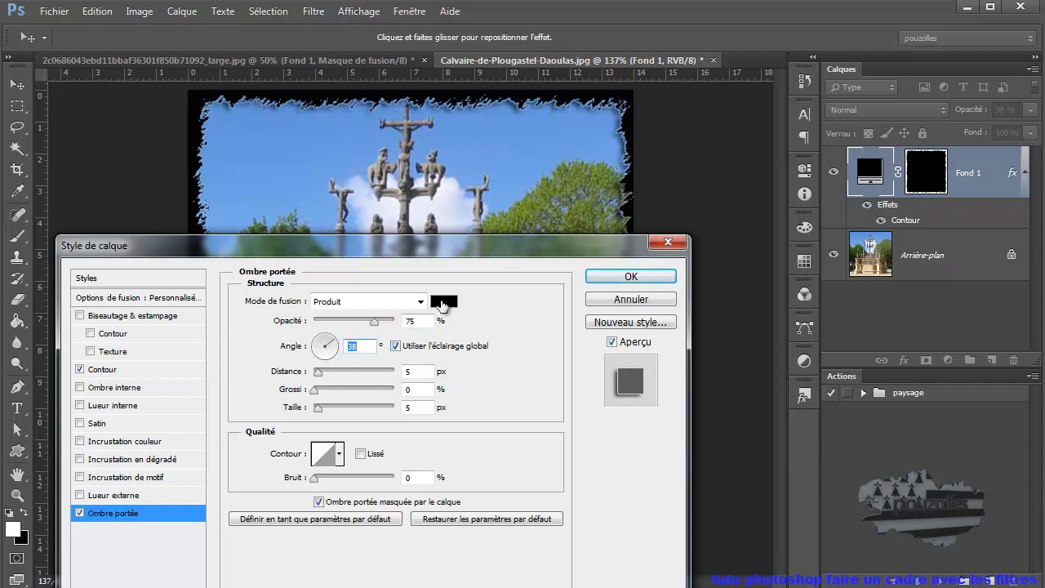
Step: Compare shadow blend modes, settle on Couleur plus foncée, enlarge the shadow, and apply
{"action": "left_click", "coordinate": [420, 301]}
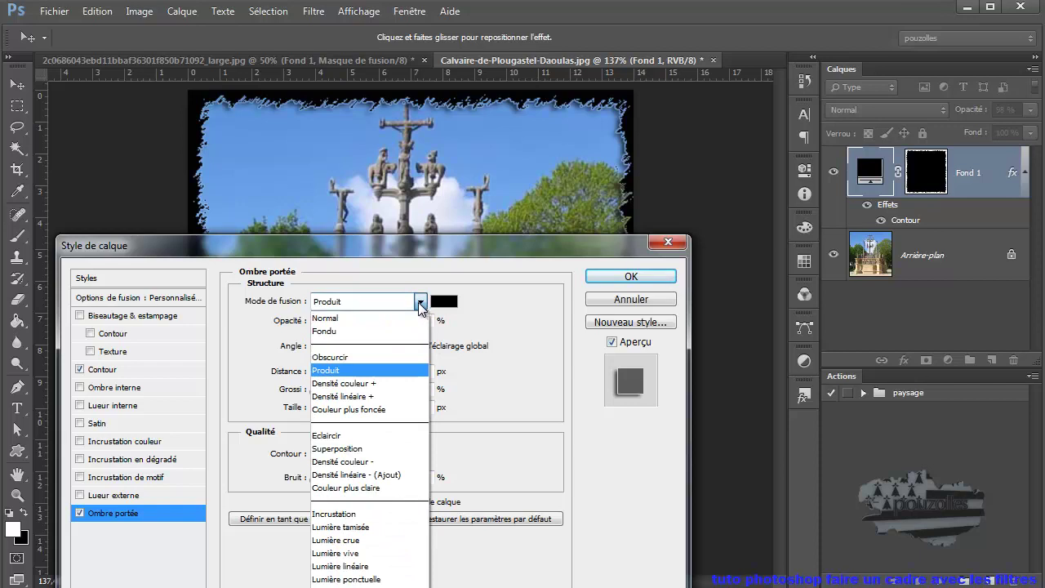
{"action": "left_click", "coordinate": [376, 435]}
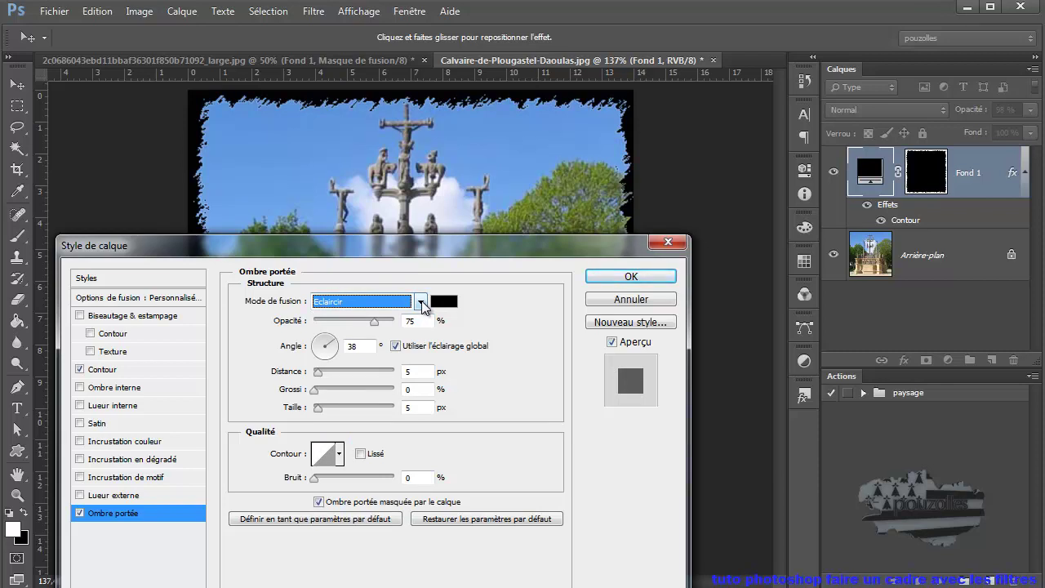
{"action": "left_click", "coordinate": [420, 302]}
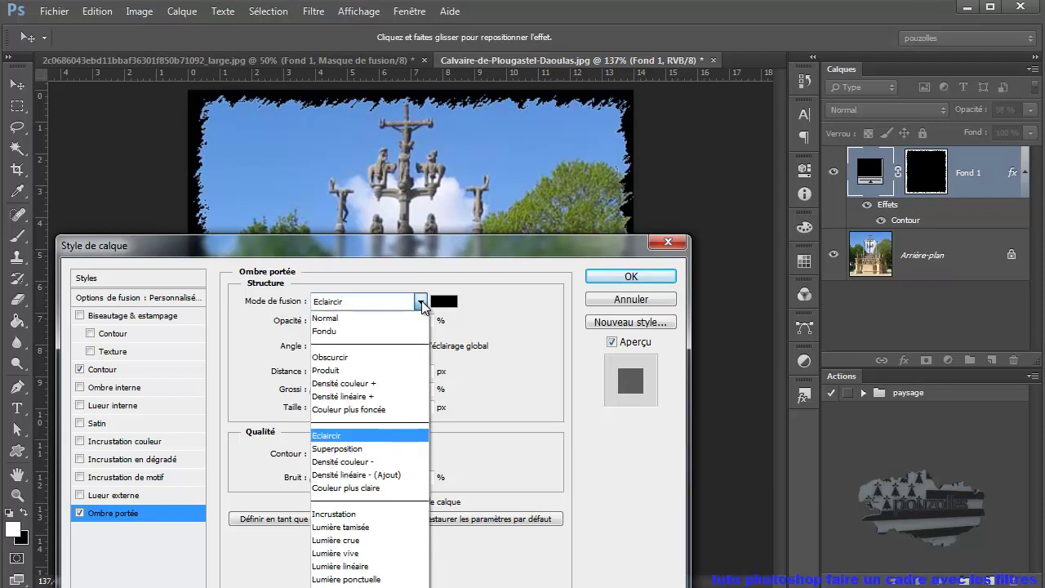
{"action": "left_click", "coordinate": [396, 357]}
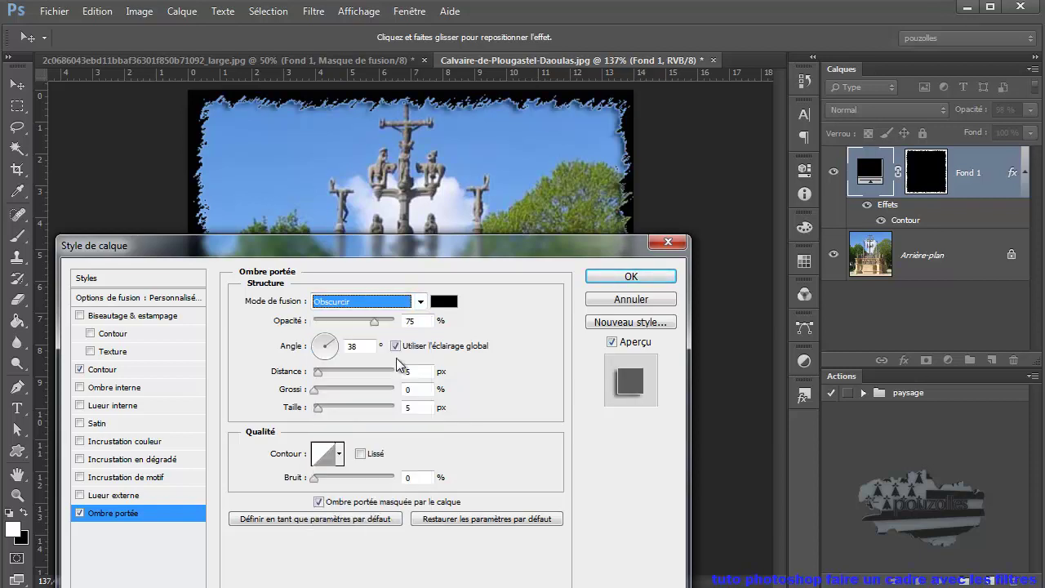
{"action": "left_click", "coordinate": [419, 304]}
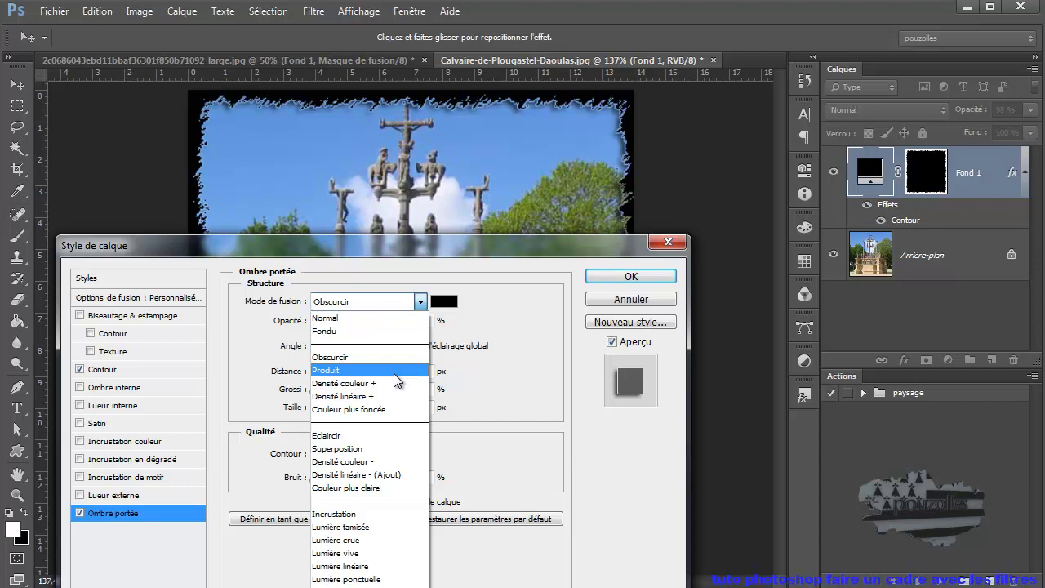
{"action": "left_click", "coordinate": [396, 372]}
{"action": "left_click", "coordinate": [419, 301]}
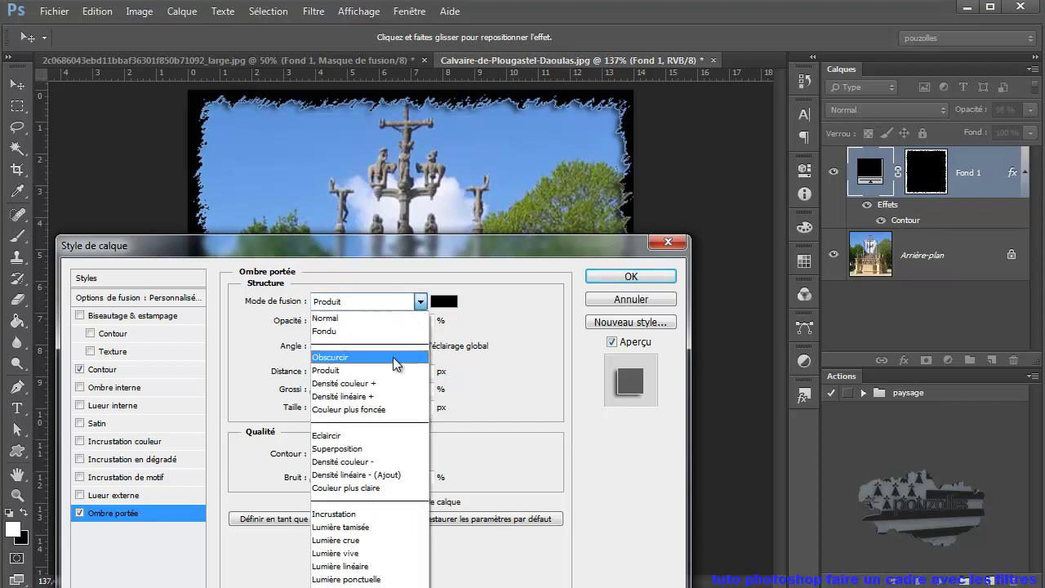
{"action": "left_click", "coordinate": [396, 409]}
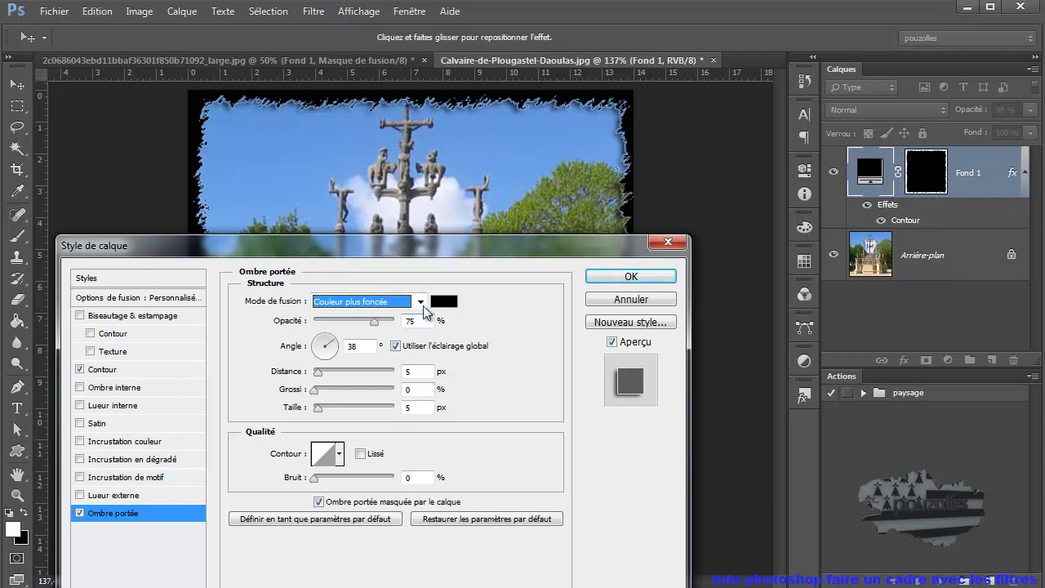
{"action": "mouse_move", "coordinate": [322, 411]}
{"action": "left_mouse_down"}
{"action": "mouse_move", "coordinate": [363, 409]}
{"action": "mouse_move", "coordinate": [322, 413]}
{"action": "left_mouse_up"}
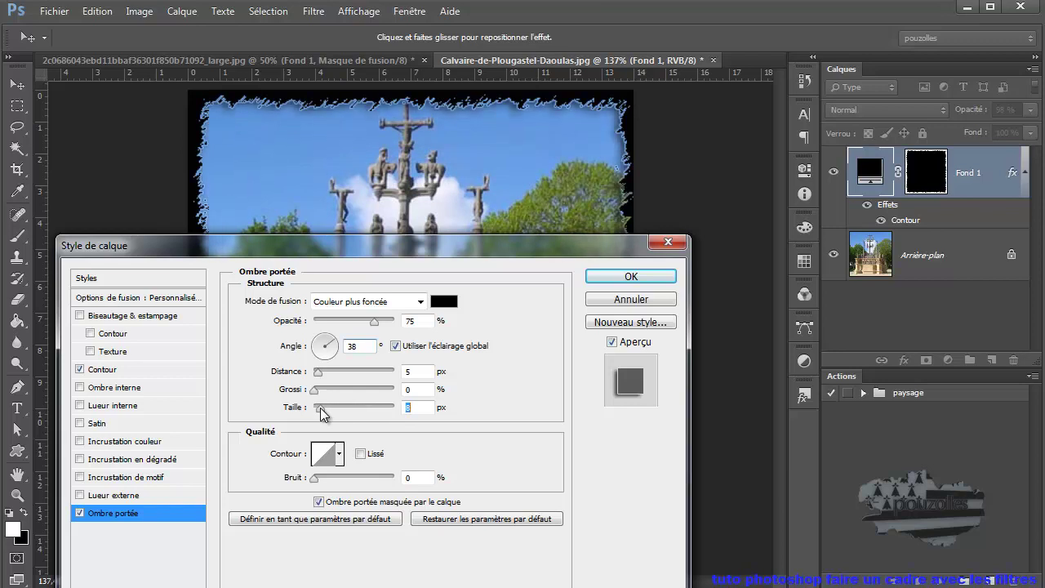
{"action": "left_click", "coordinate": [633, 277]}
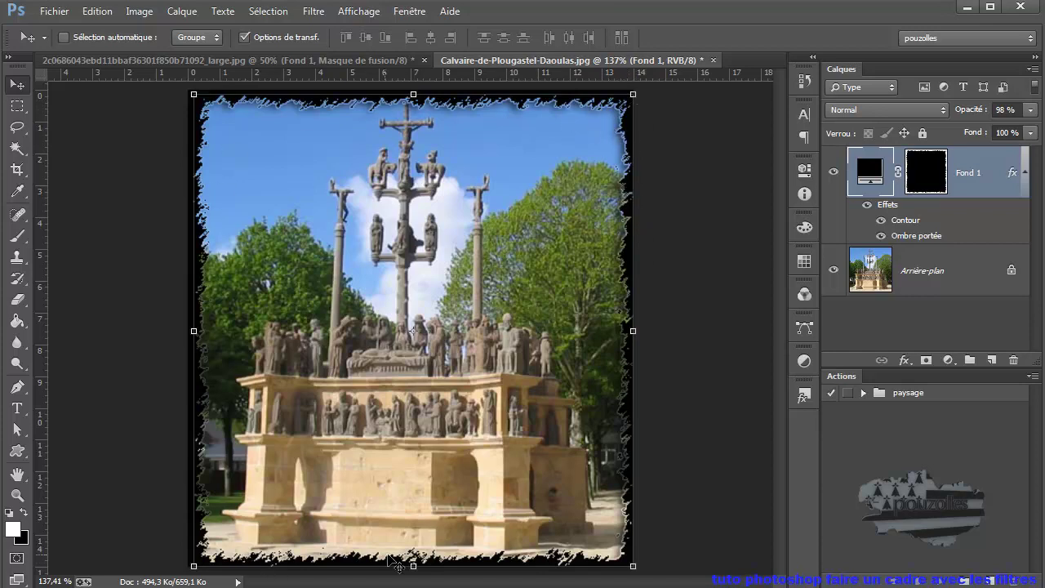
Step: Toggle the frame's effects to compare, leaving Contour hidden and Ombre portée visible
{"action": "left_click", "coordinate": [867, 207]}
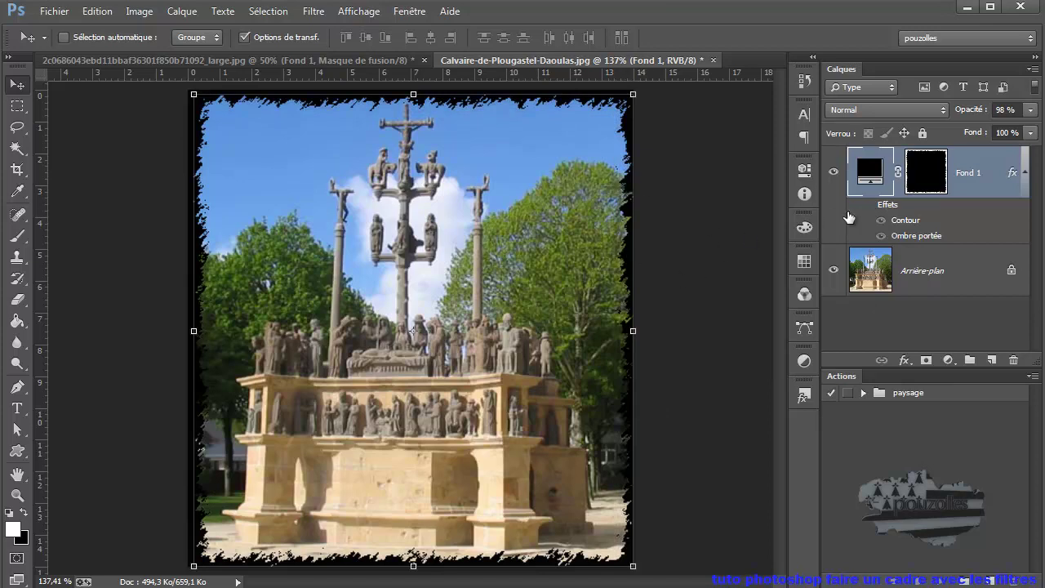
{"action": "left_click", "coordinate": [880, 221]}
{"action": "left_click", "coordinate": [880, 237]}
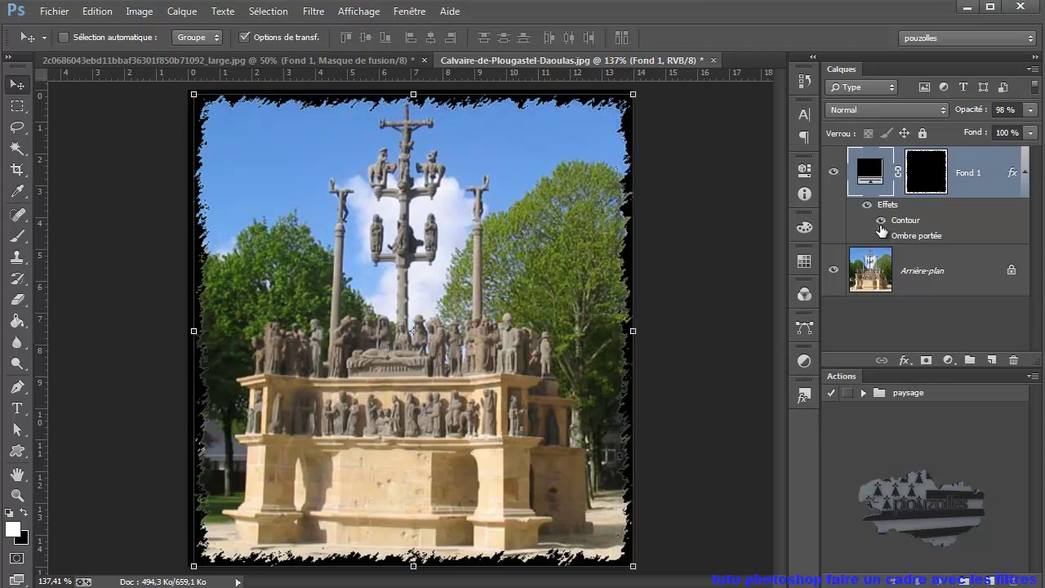
{"action": "left_click", "coordinate": [880, 220]}
{"action": "left_click", "coordinate": [880, 236]}
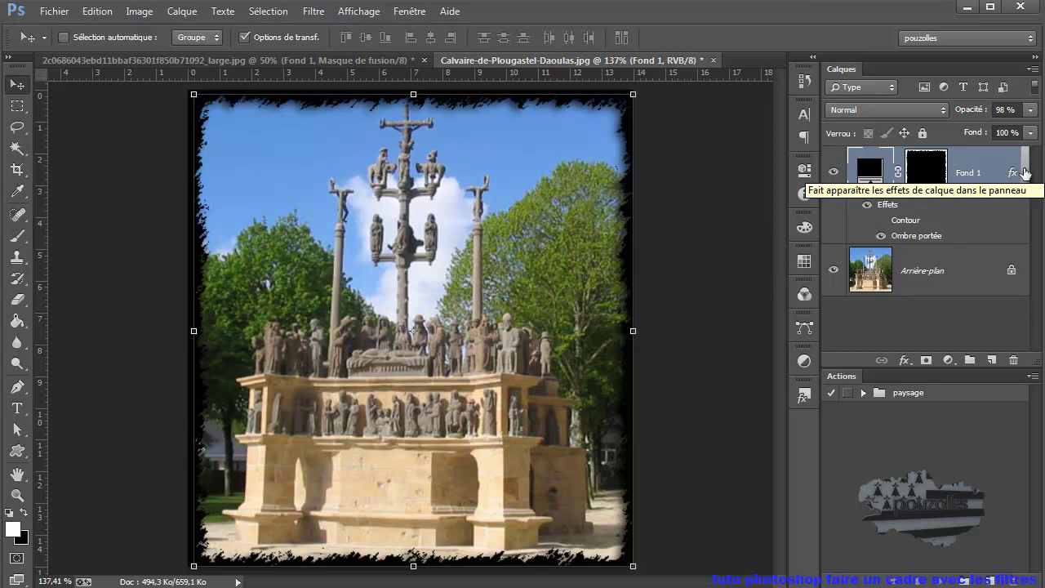
Step: Try Incrustation, Eclaircir, Exclusion, Soustraction, Obscurcir and Produit blend modes on the Fond 1 mask
{"action": "left_click", "coordinate": [926, 169]}
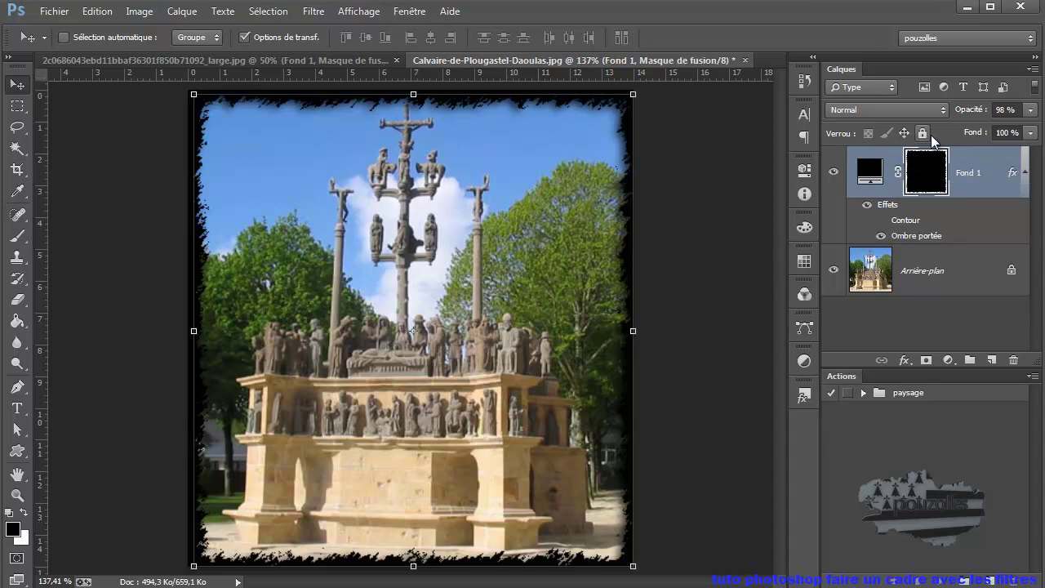
{"action": "left_click", "coordinate": [922, 110]}
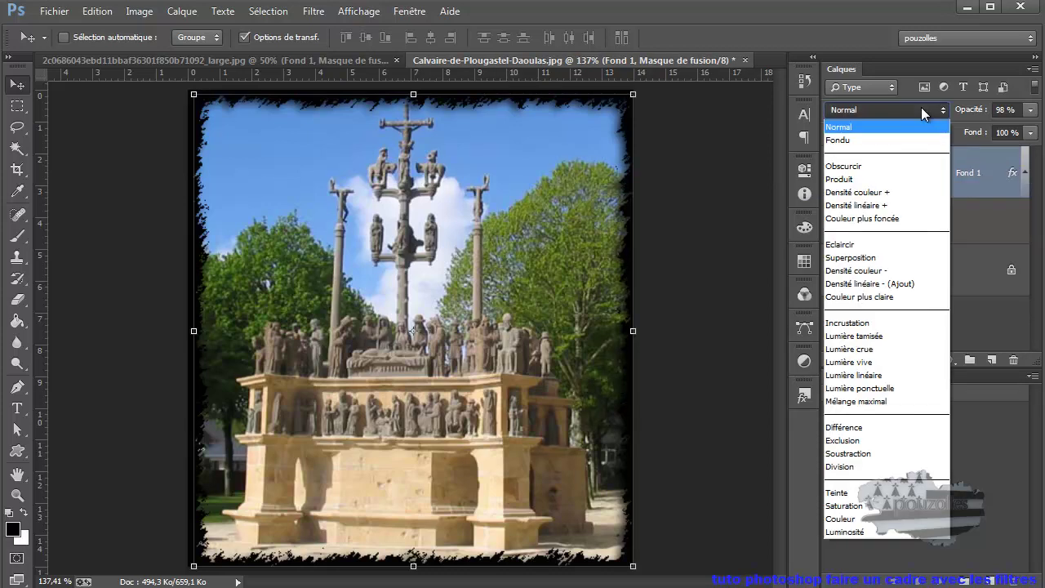
{"action": "left_click", "coordinate": [874, 324]}
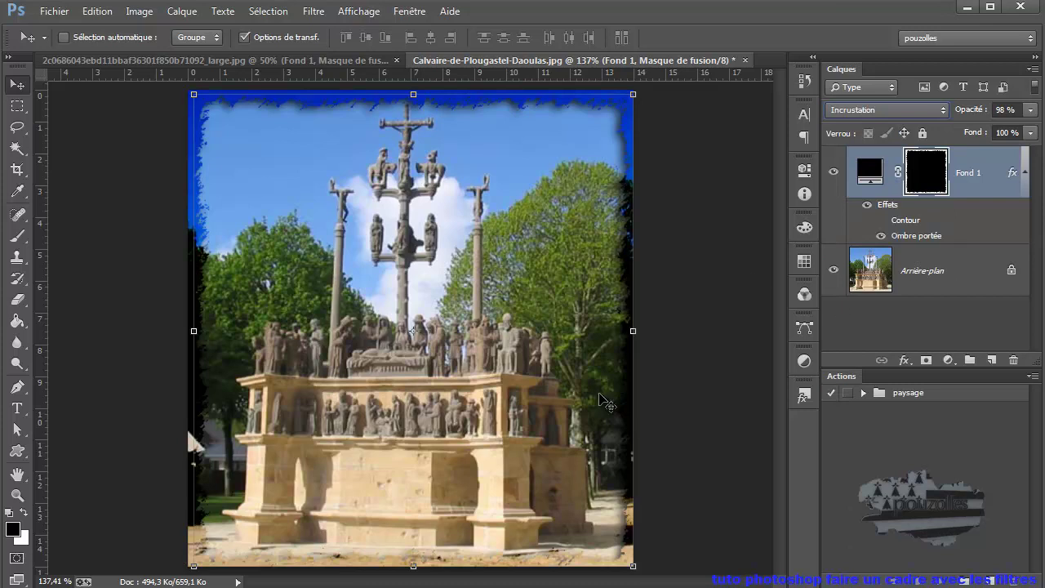
{"action": "left_click", "coordinate": [905, 113]}
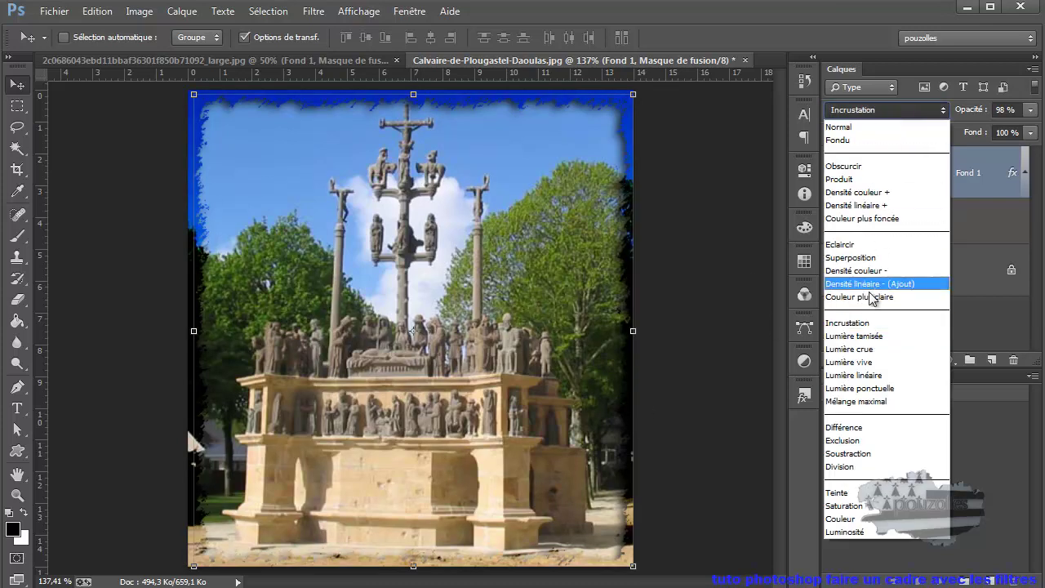
{"action": "left_click", "coordinate": [866, 248]}
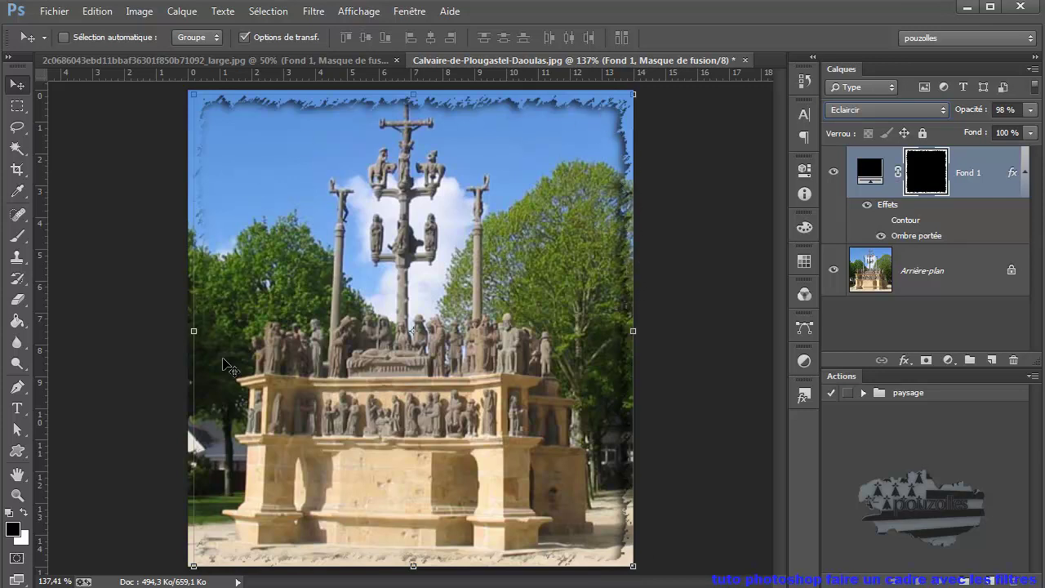
{"action": "left_click", "coordinate": [895, 109]}
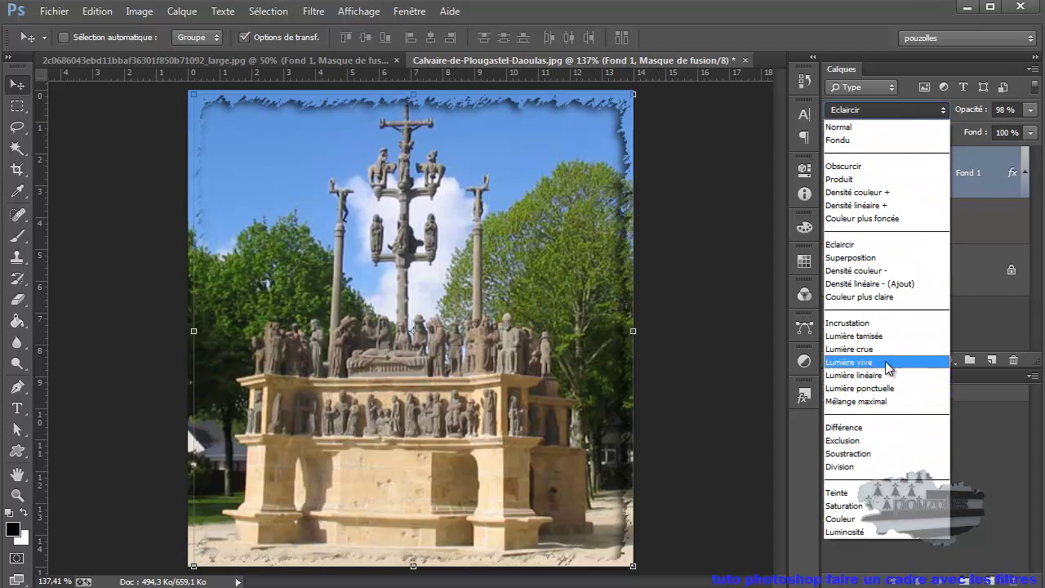
{"action": "left_click", "coordinate": [866, 444]}
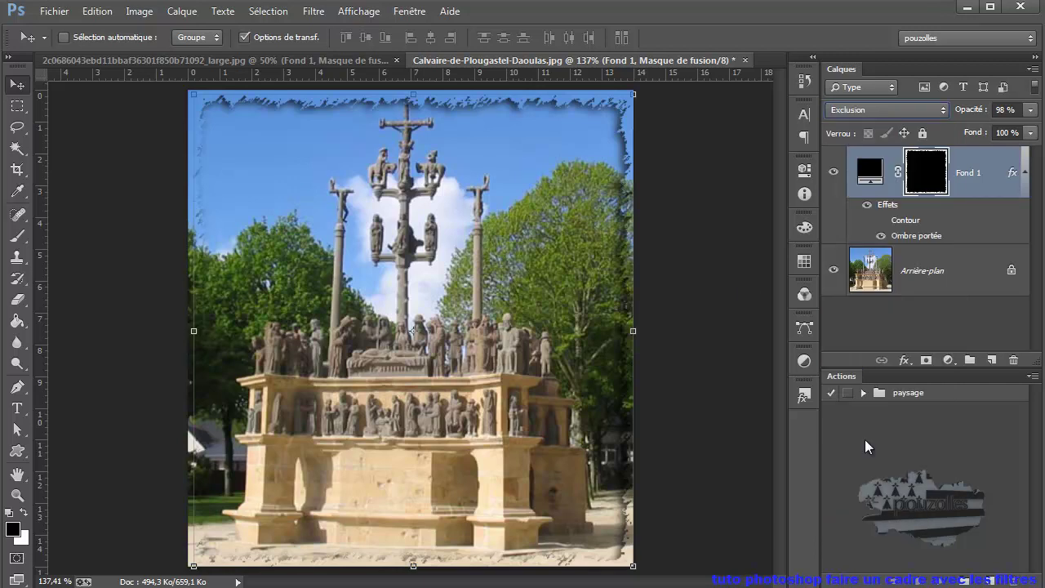
{"action": "left_click", "coordinate": [895, 111]}
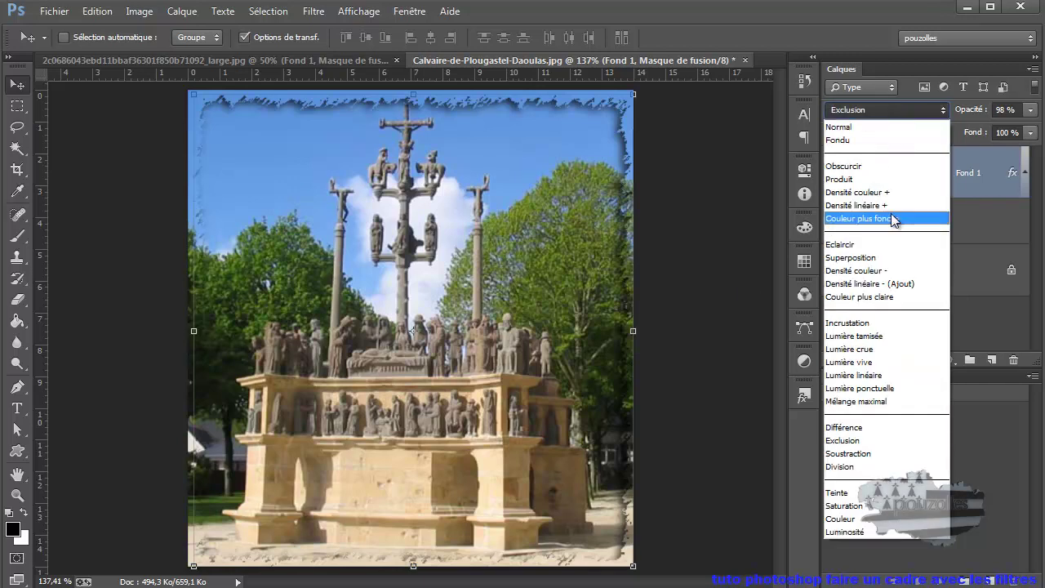
{"action": "left_click", "coordinate": [892, 454]}
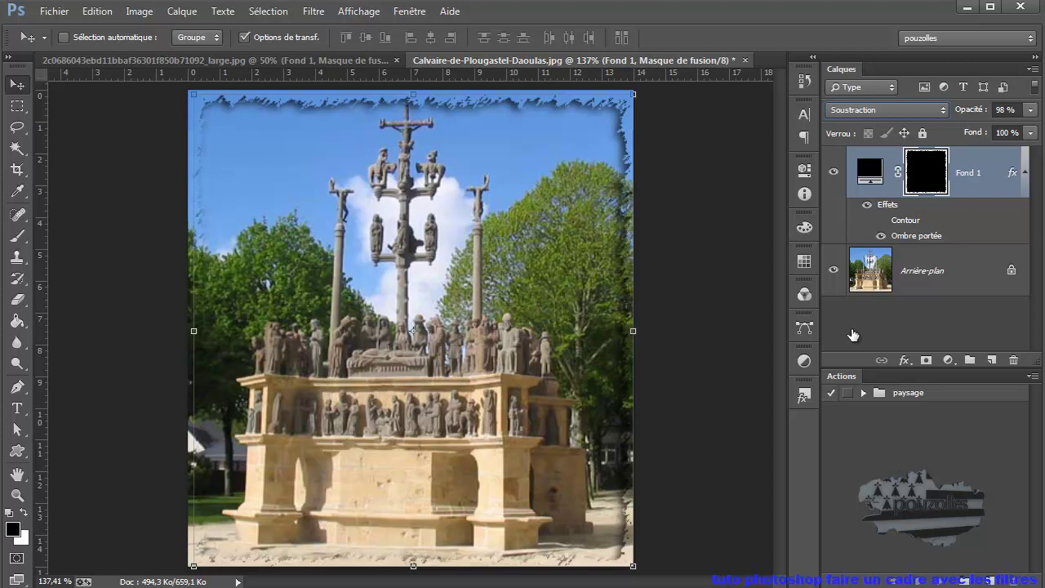
{"action": "left_click", "coordinate": [872, 111]}
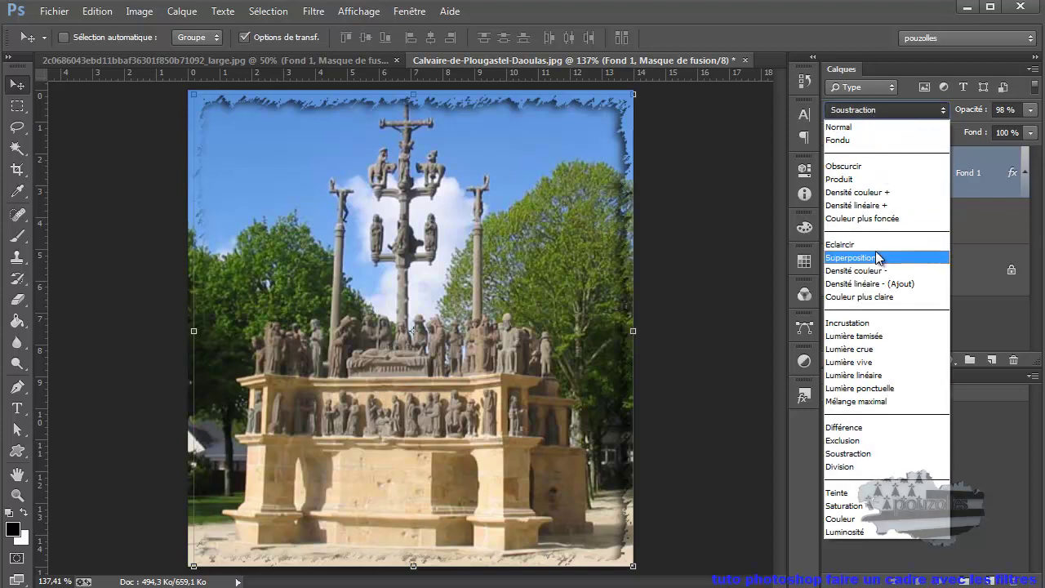
{"action": "left_click", "coordinate": [866, 167]}
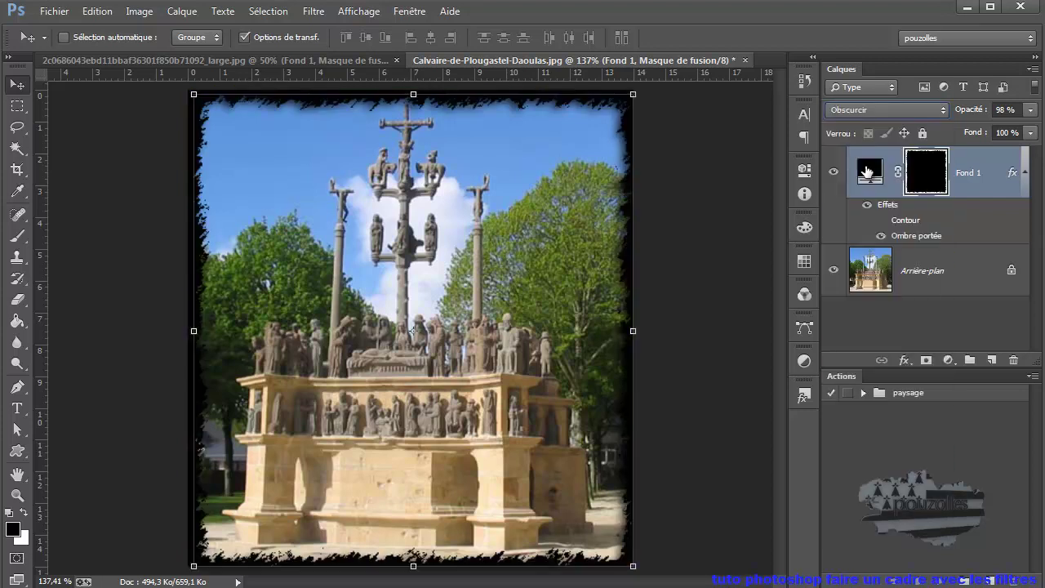
{"action": "left_click", "coordinate": [888, 111]}
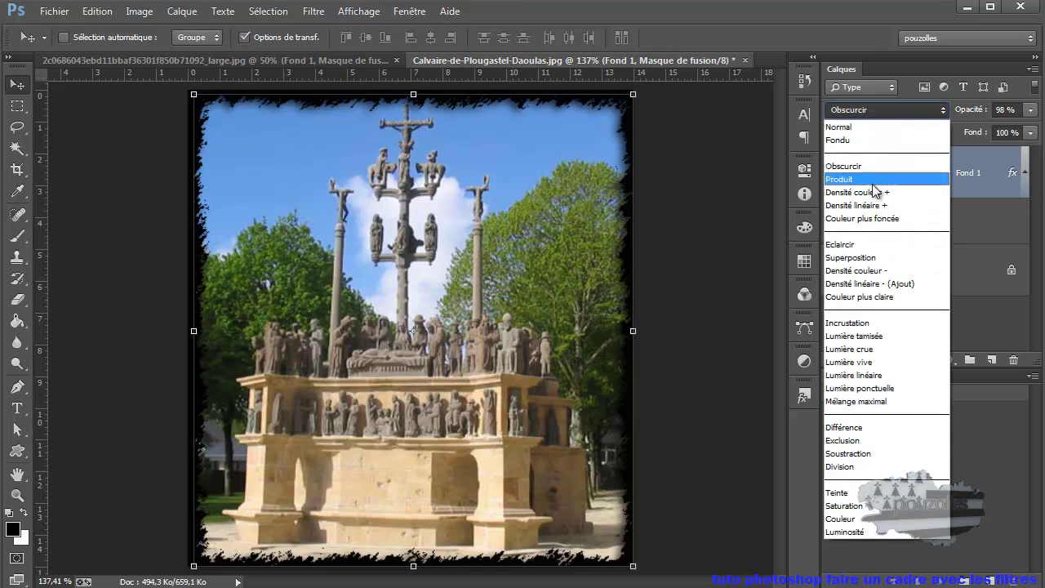
{"action": "left_click", "coordinate": [873, 185]}
Step: Compare Incrustation, Lumière tamisée, Lumière vive, Obscurcir and Fondu, then return the frame to Normal
{"action": "left_click", "coordinate": [888, 111]}
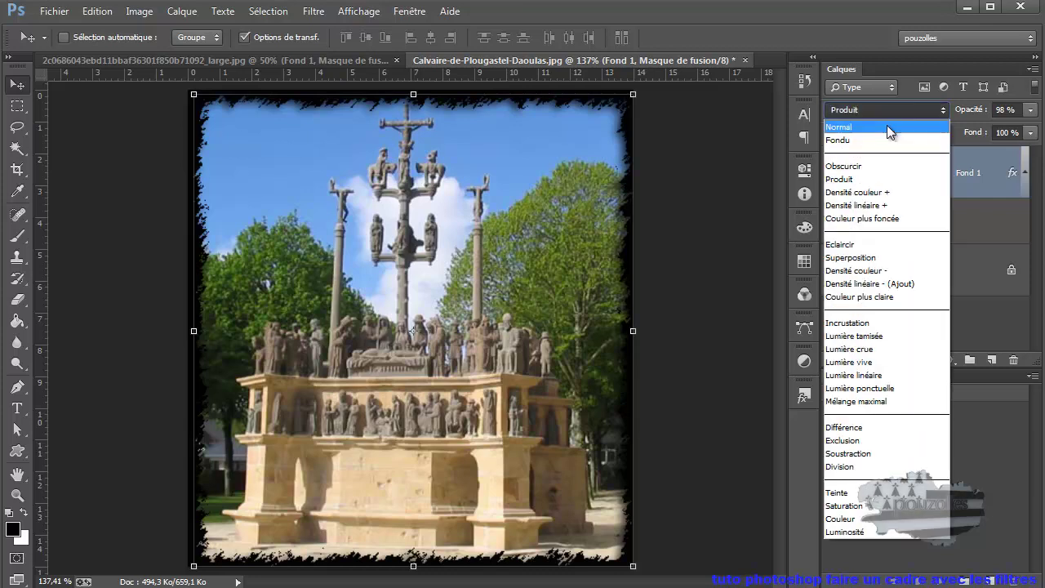
{"action": "left_click", "coordinate": [864, 323]}
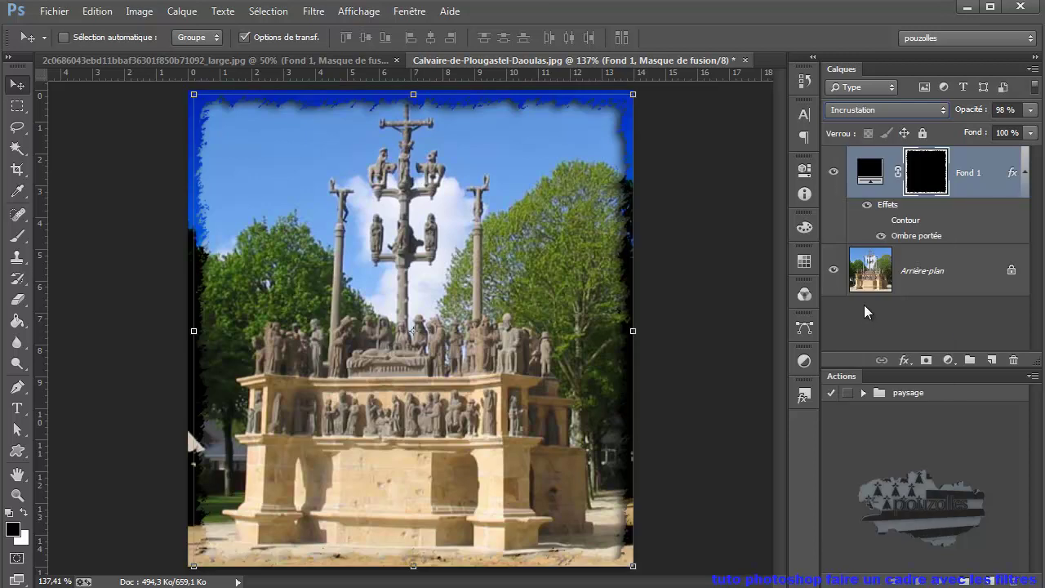
{"action": "left_click", "coordinate": [867, 110]}
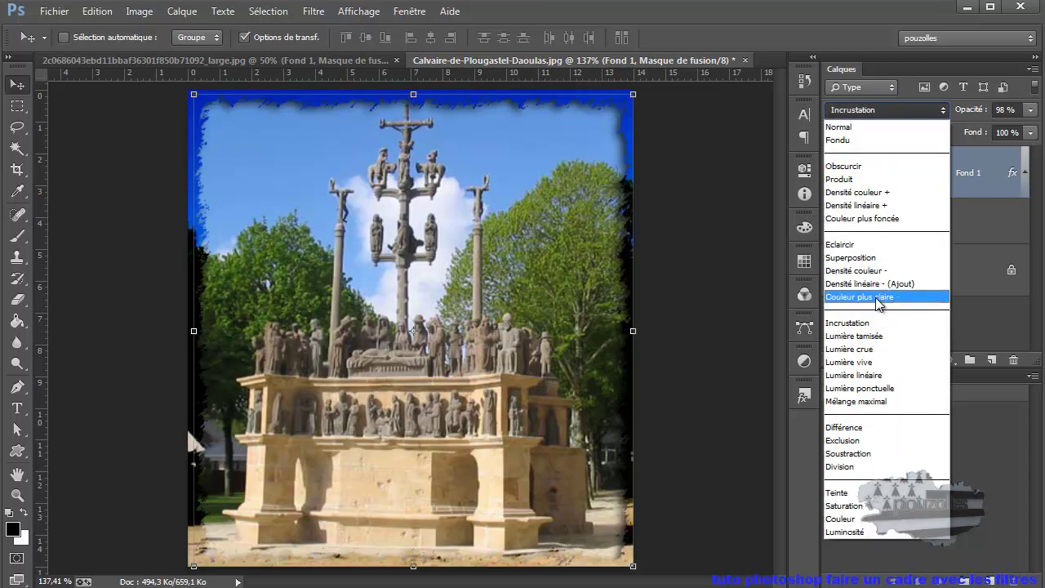
{"action": "left_click", "coordinate": [870, 338]}
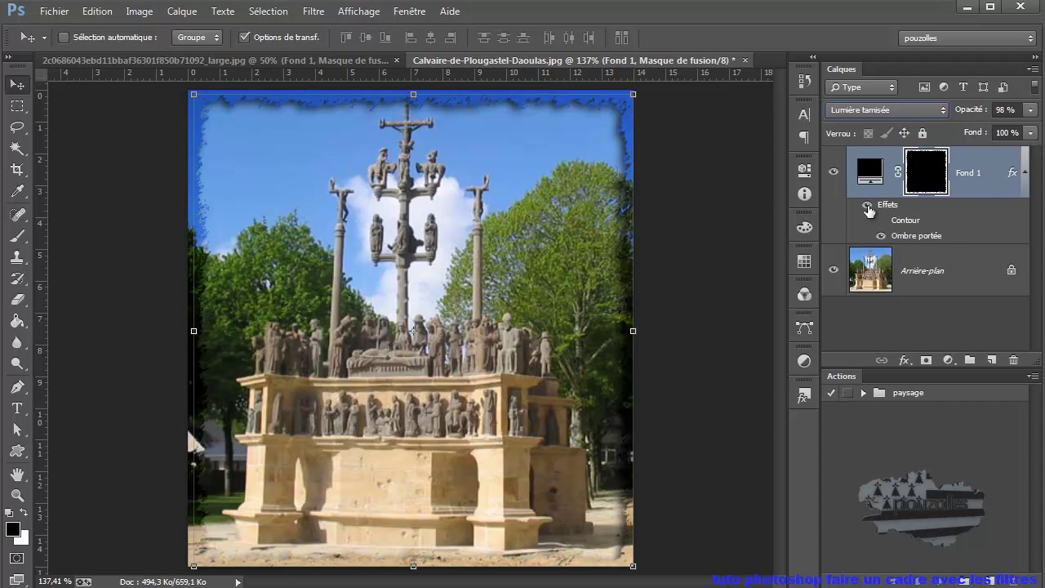
{"action": "left_click", "coordinate": [870, 111]}
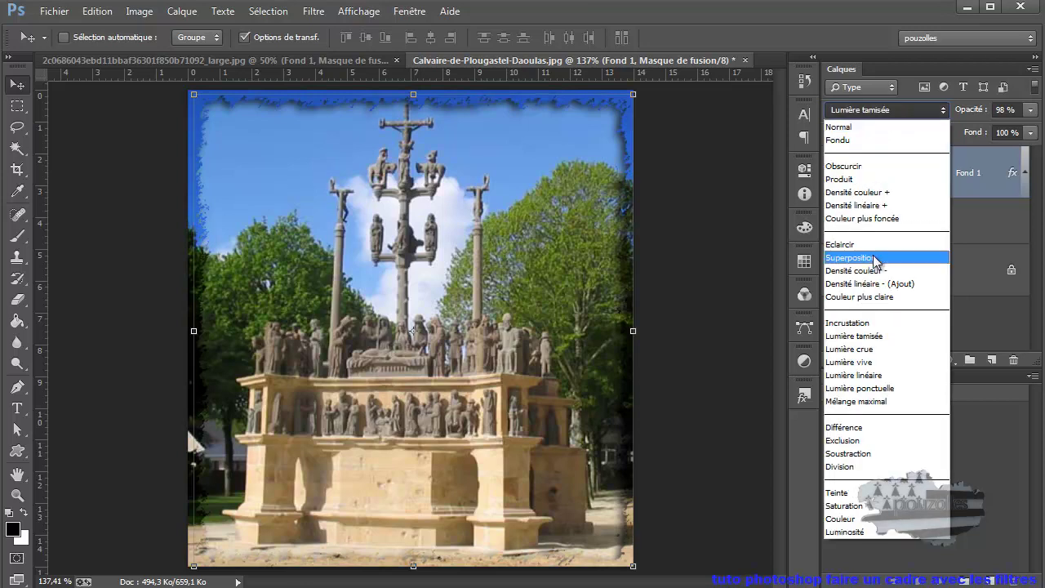
{"action": "left_click", "coordinate": [868, 364]}
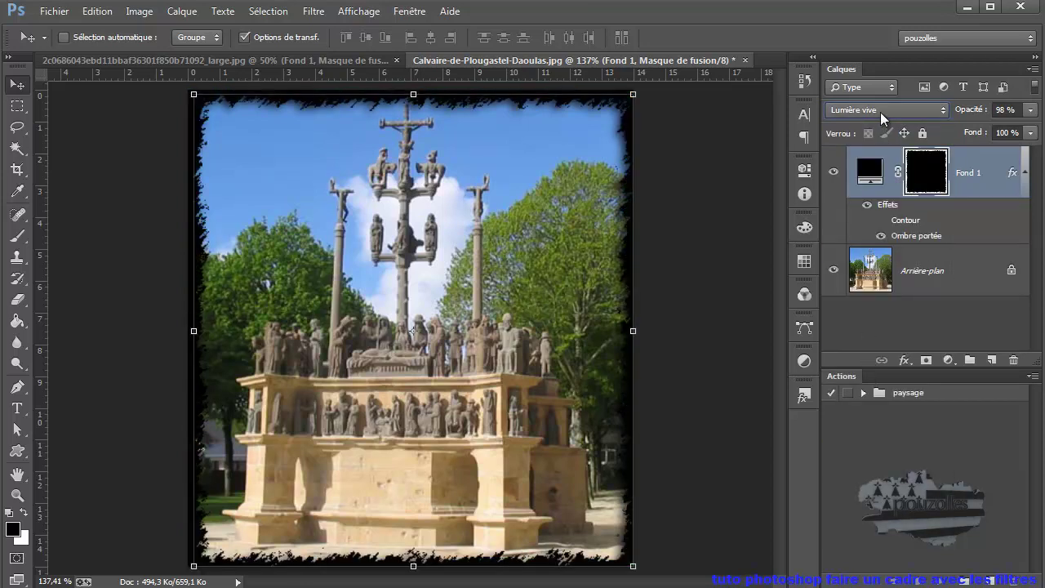
{"action": "left_click", "coordinate": [881, 114]}
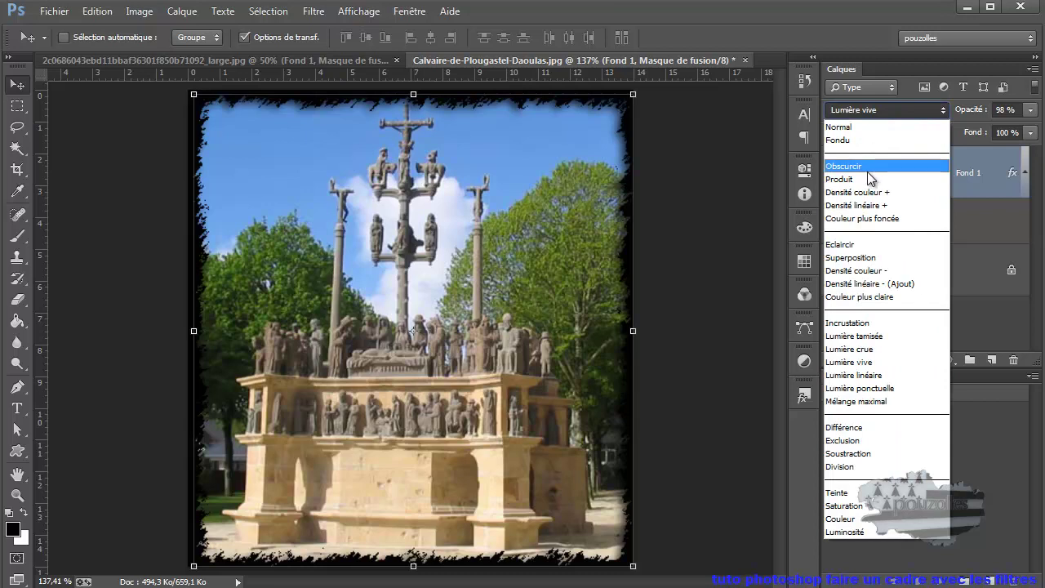
{"action": "left_click", "coordinate": [868, 171]}
{"action": "left_click", "coordinate": [879, 110]}
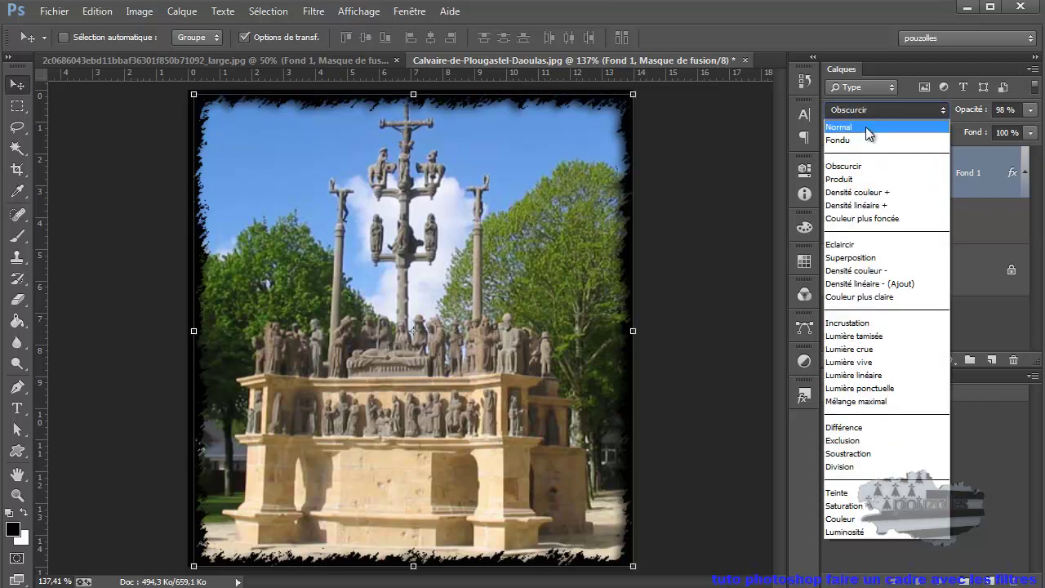
{"action": "left_click", "coordinate": [862, 141]}
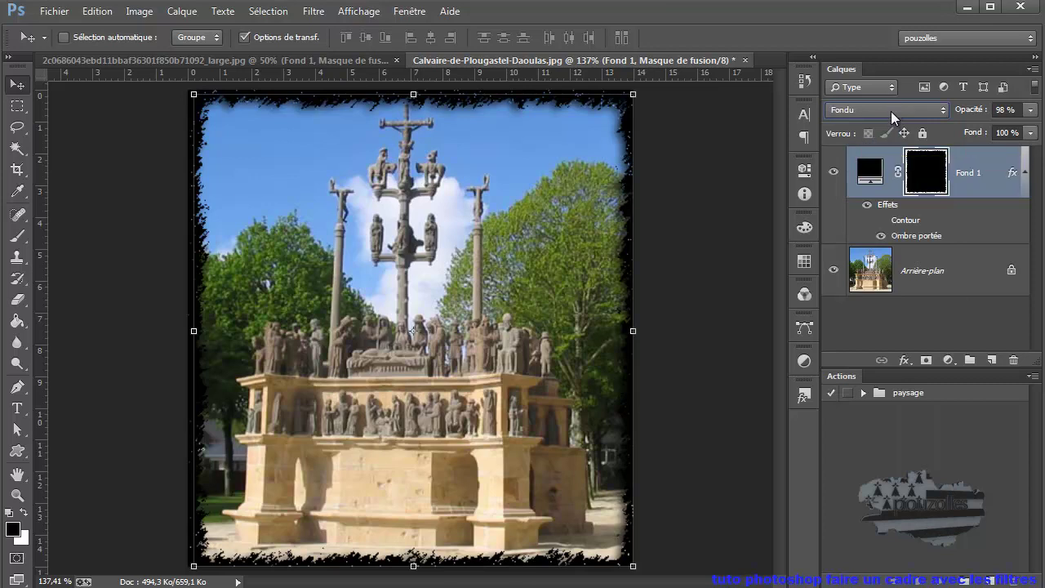
{"action": "left_click", "coordinate": [891, 111]}
{"action": "left_click", "coordinate": [879, 129]}
{"action": "left_click", "coordinate": [319, 11]}
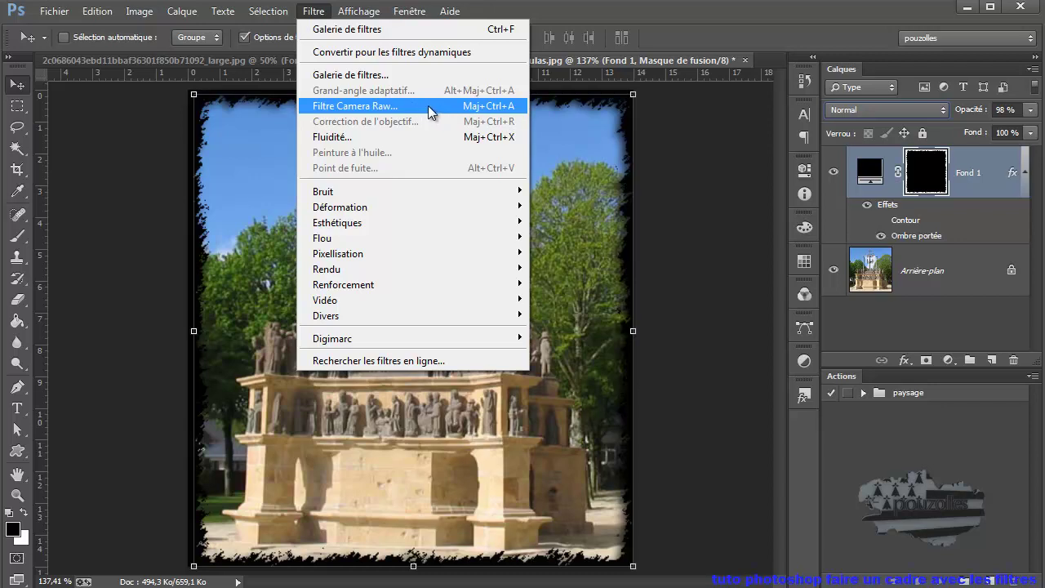
{"action": "left_click", "coordinate": [700, 236]}
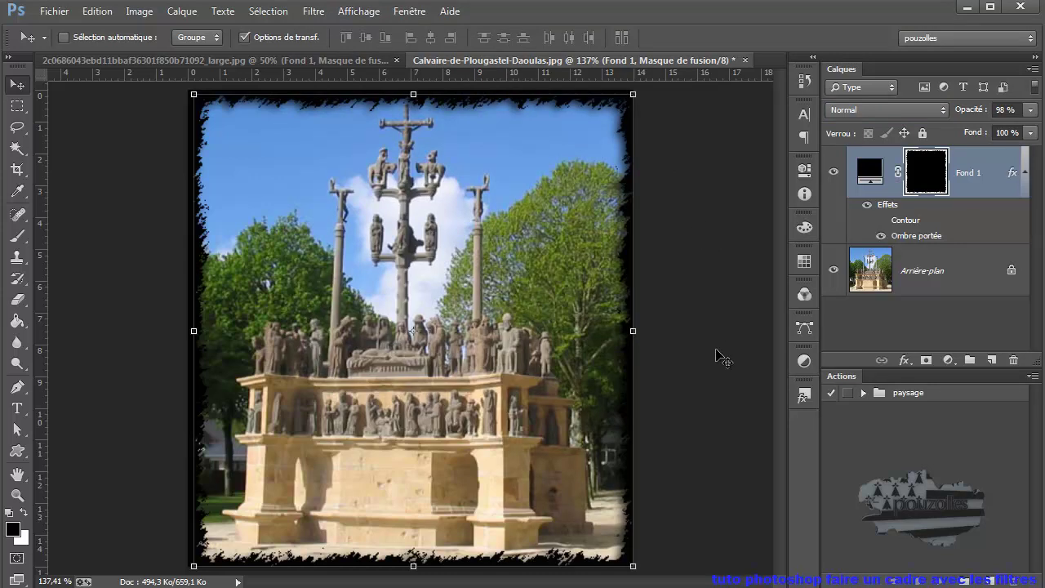